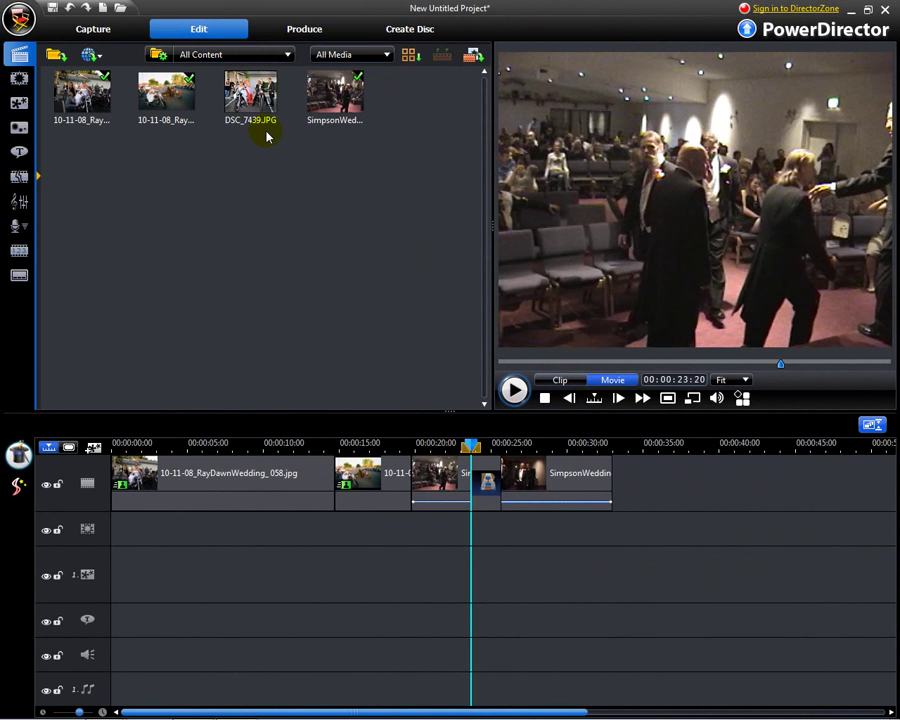
- Drop DSC_7439.JPG onto the PiP track and shrink it into the frame's lower-right corner
drag(258, 112, 376, 568)
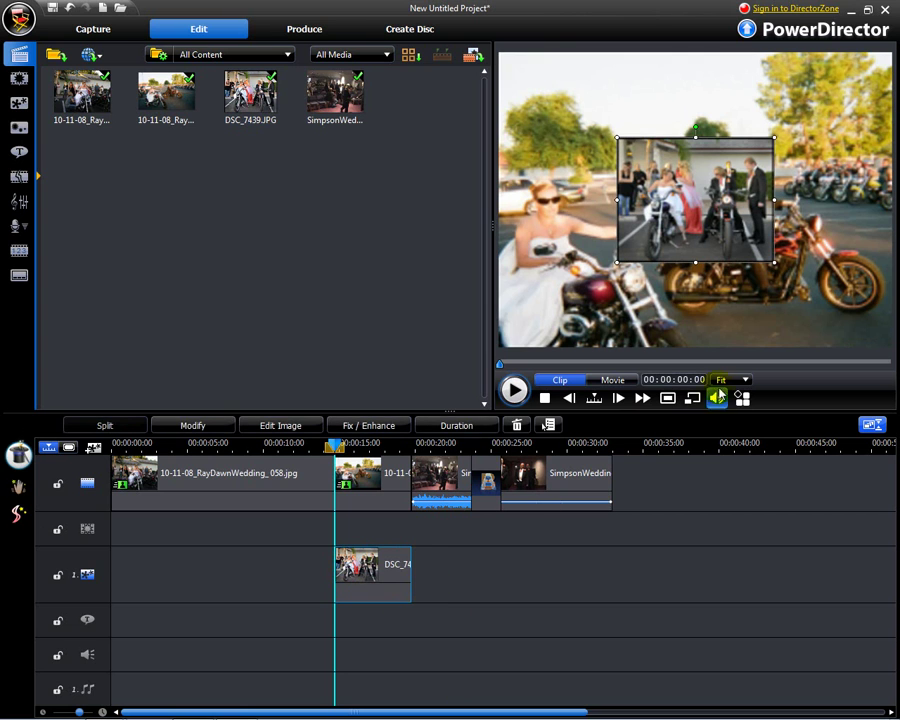
drag(682, 188, 800, 273)
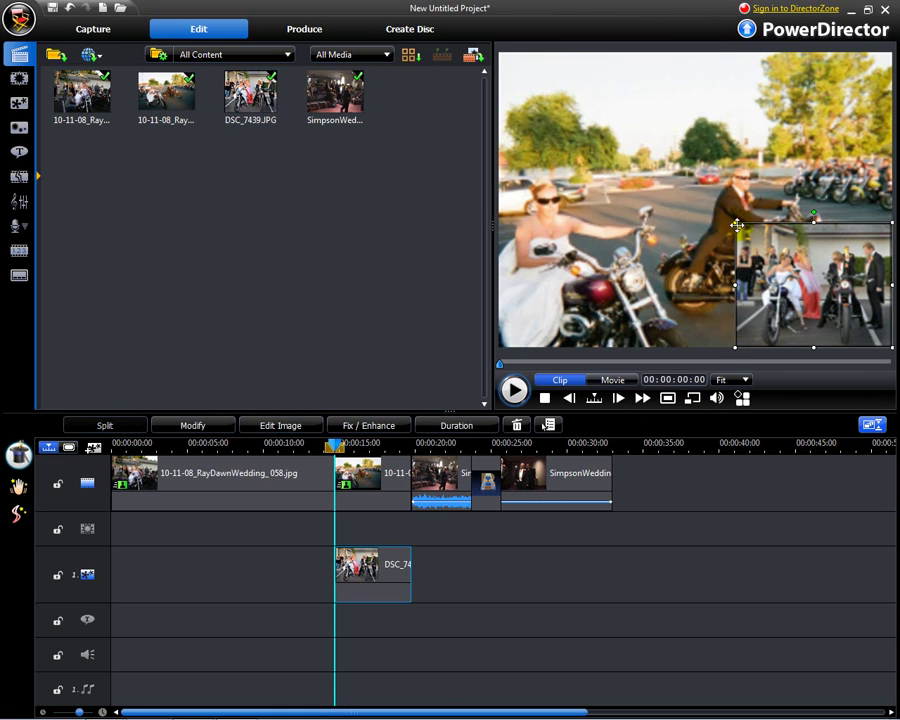
click(250, 311)
- Preview the Star Trail 01 particle, then drag it onto the PiP track after the photo
click(20, 128)
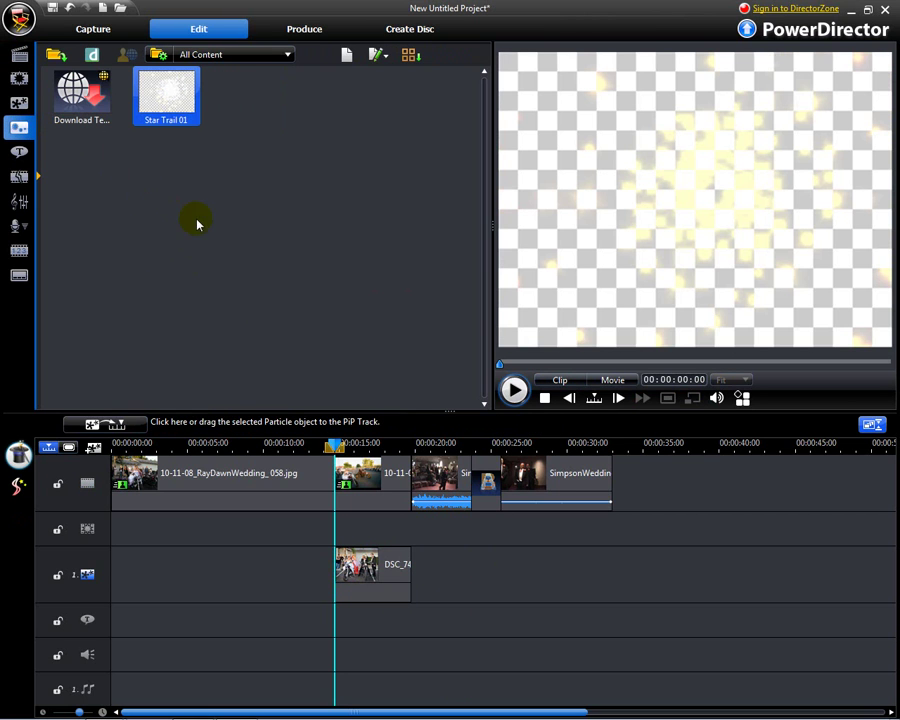
click(156, 107)
drag(156, 107, 518, 395)
click(515, 392)
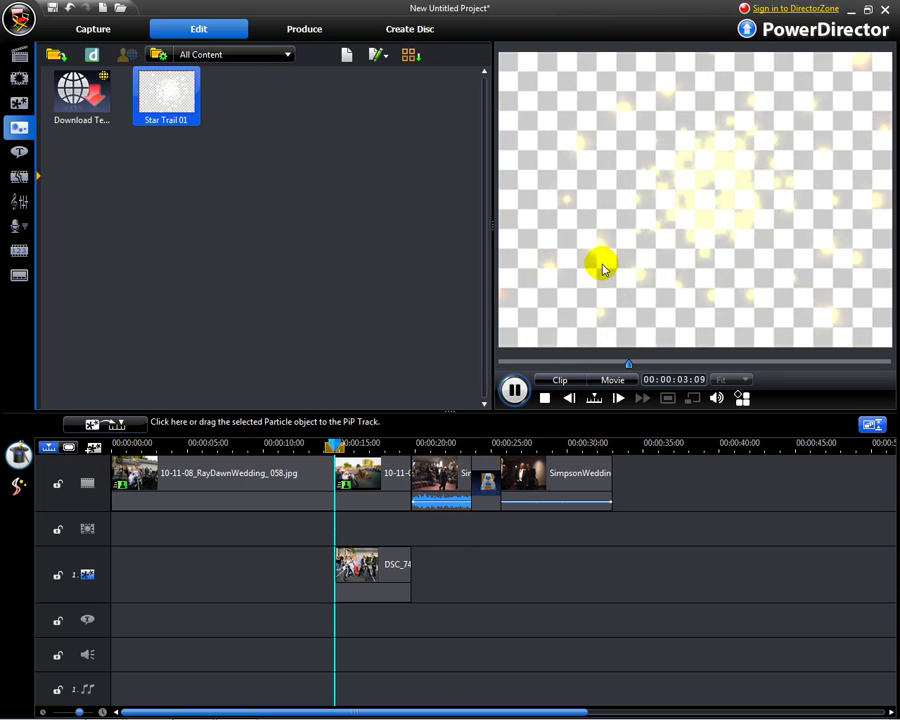
click(514, 391)
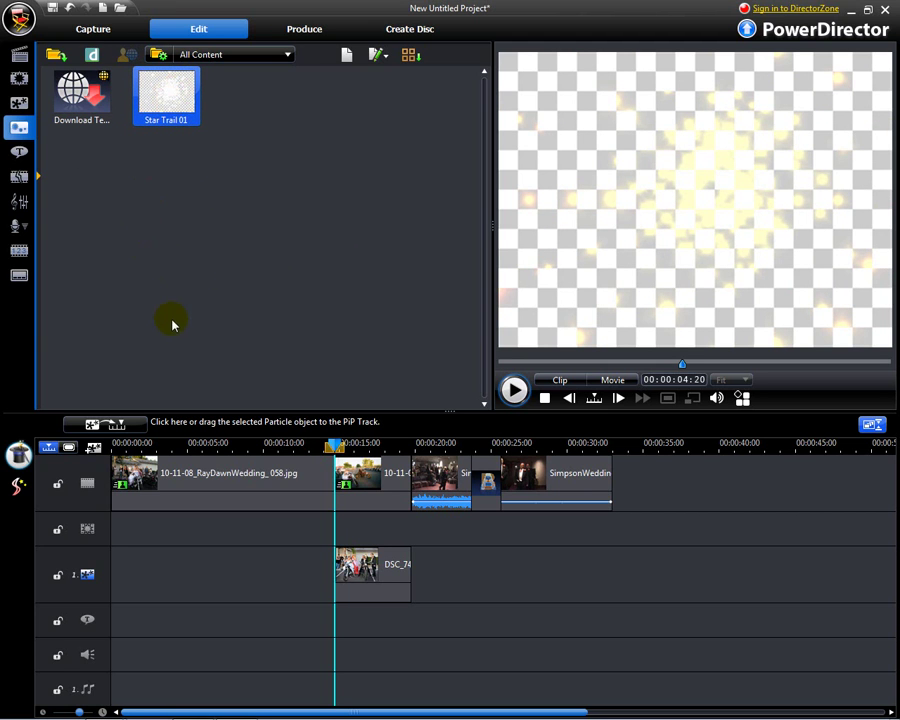
drag(162, 108, 454, 574)
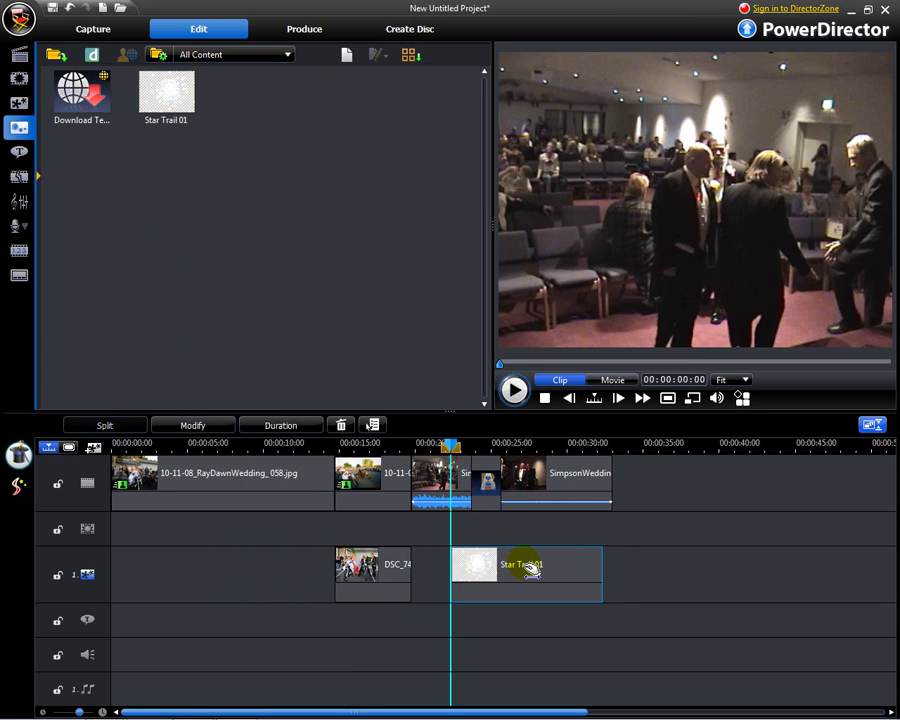
- Snap Star Trail 01 to the photo's end, trim it shorter, and play the whole movie to check
drag(530, 570, 486, 566)
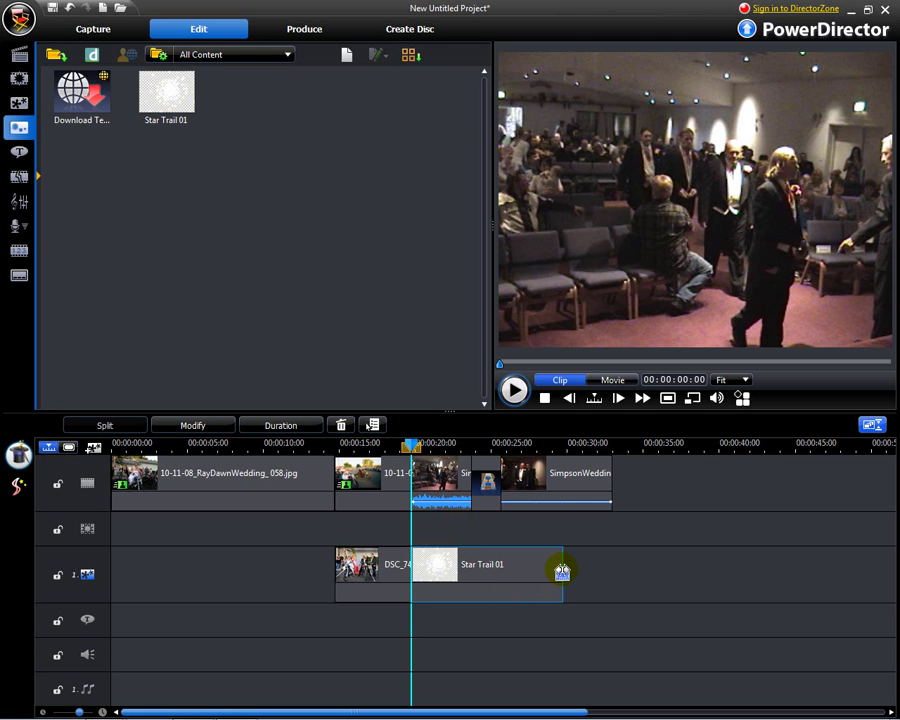
drag(562, 572, 470, 566)
drag(469, 445, 397, 447)
click(560, 380)
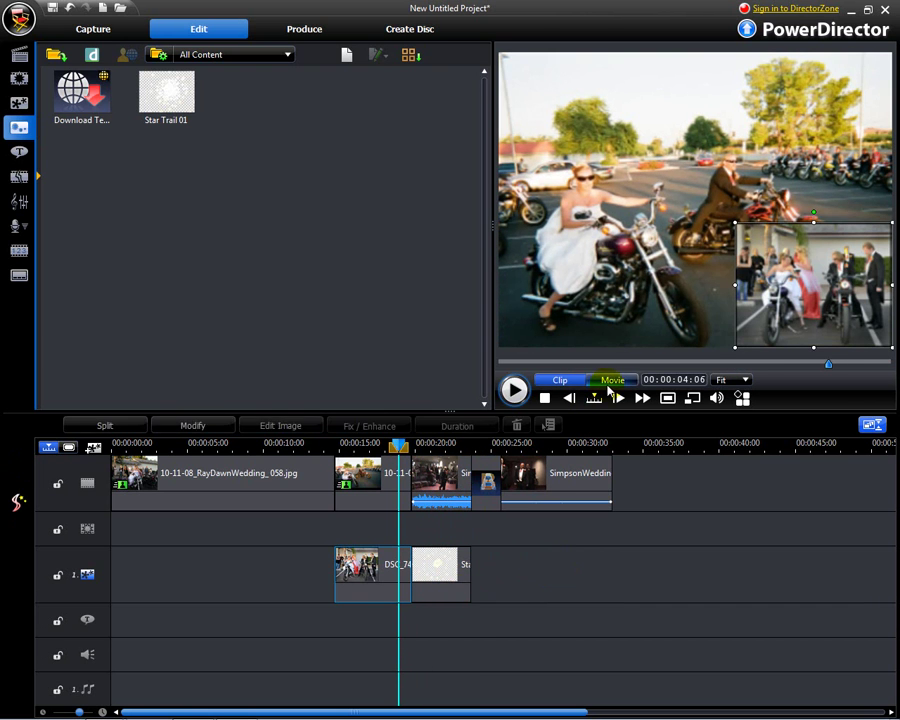
click(609, 388)
click(514, 390)
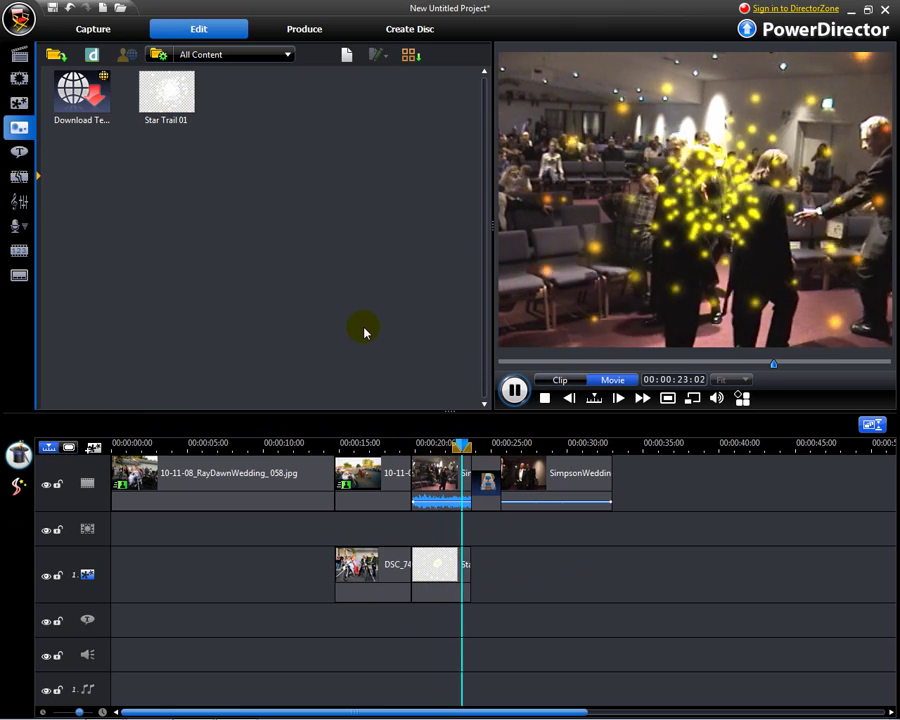
key(space)
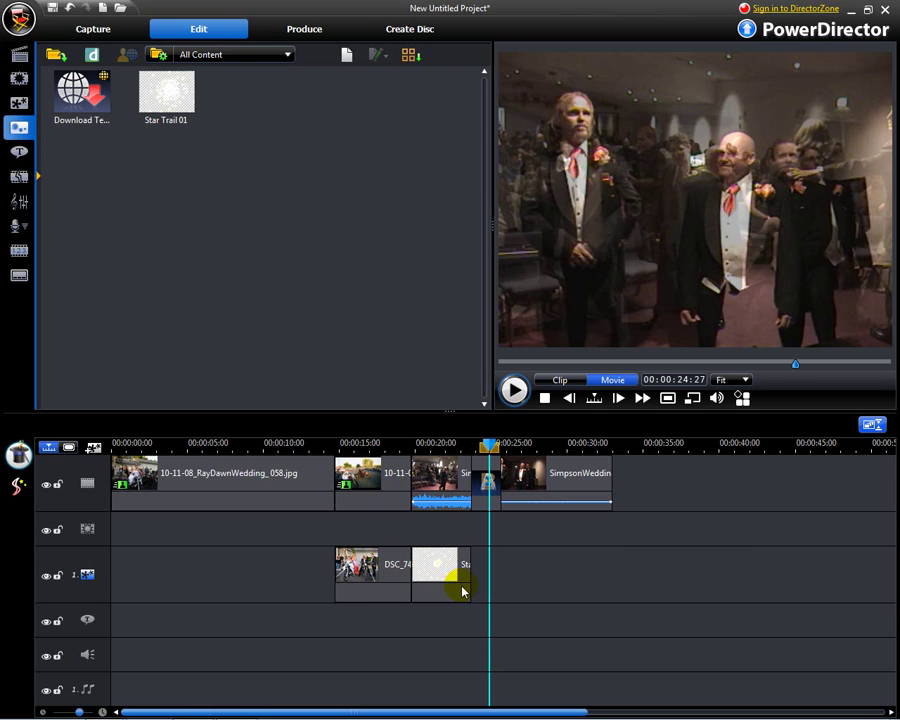
click(436, 566)
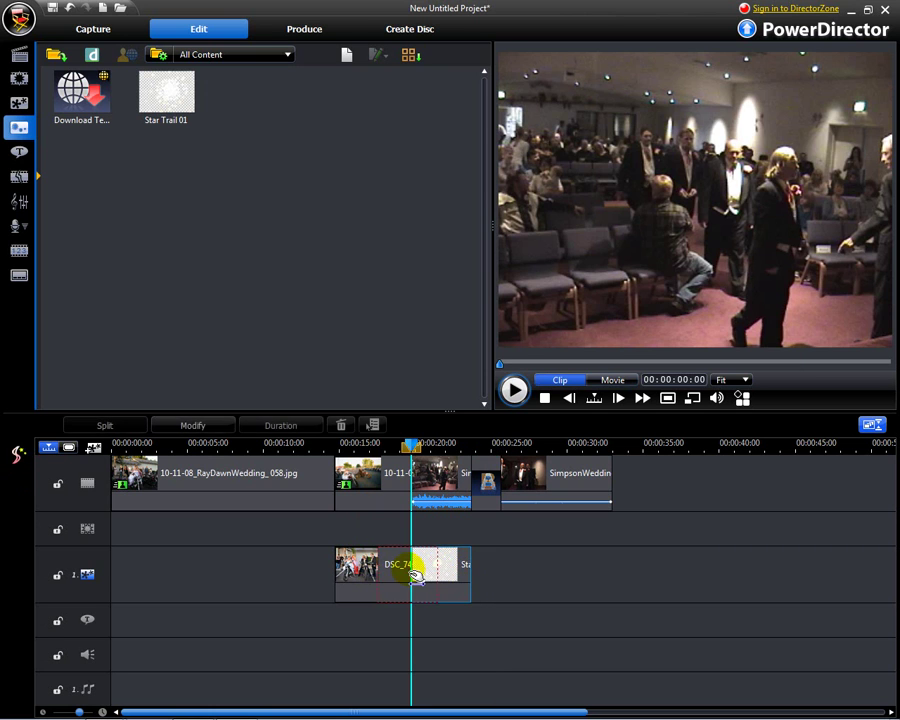
key(Delete)
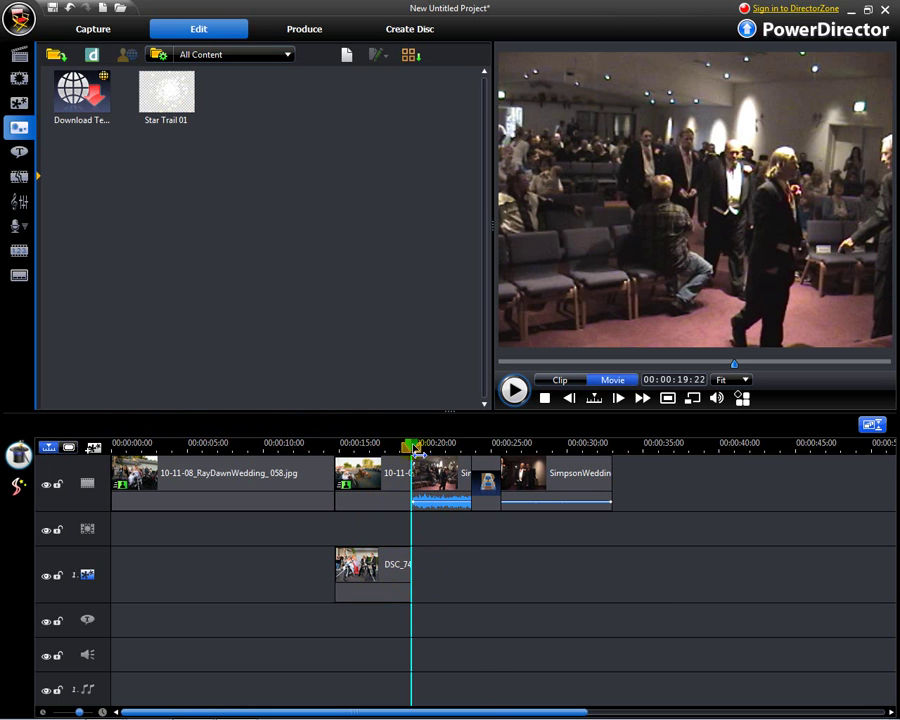
drag(414, 447, 343, 447)
click(514, 390)
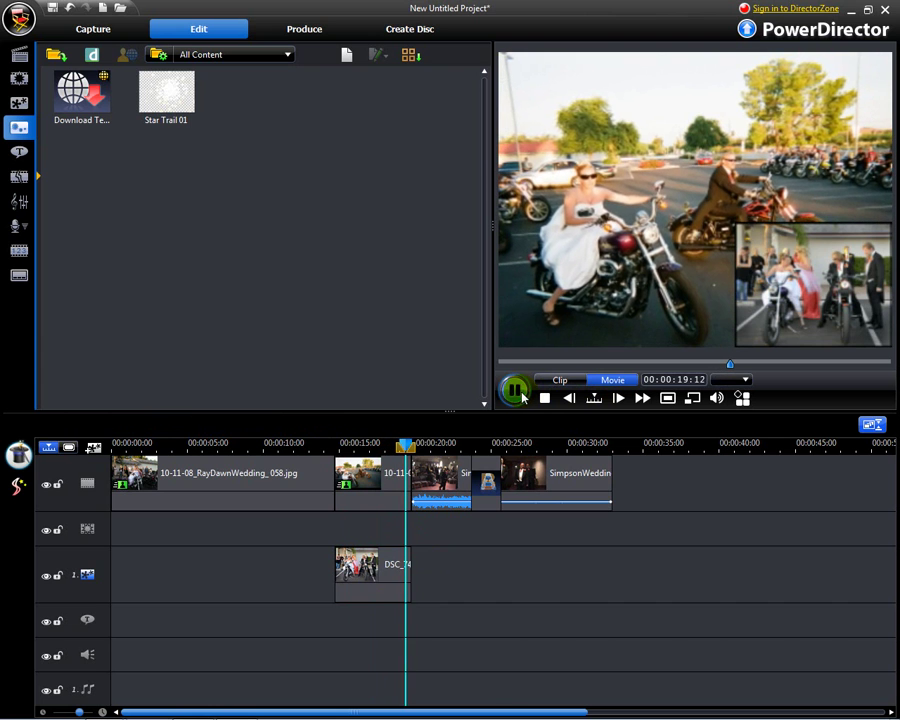
click(514, 390)
key(ctrl+slash)
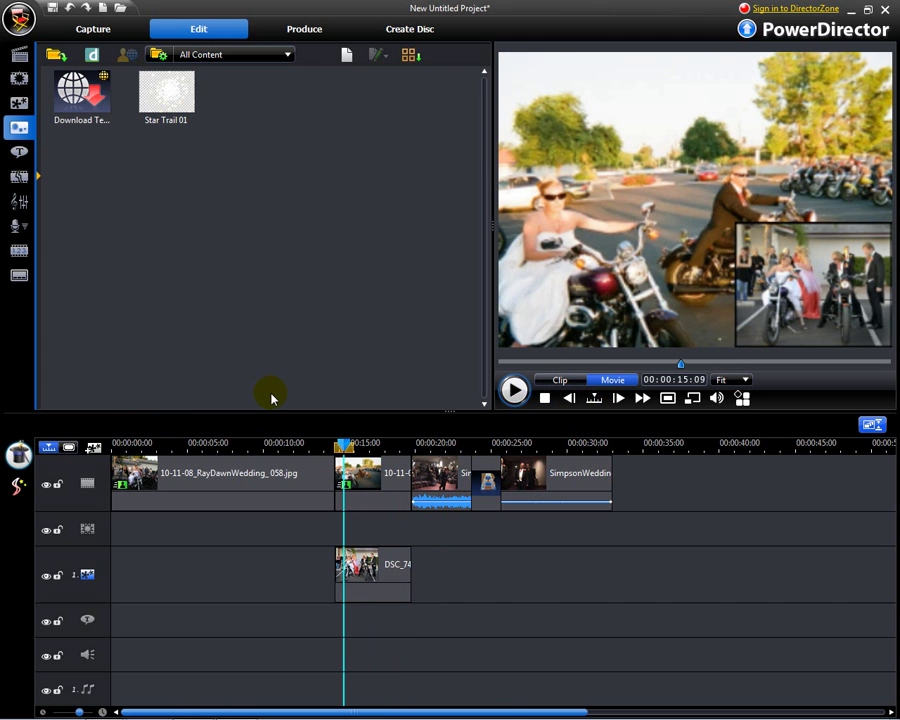
key(Page_Down)
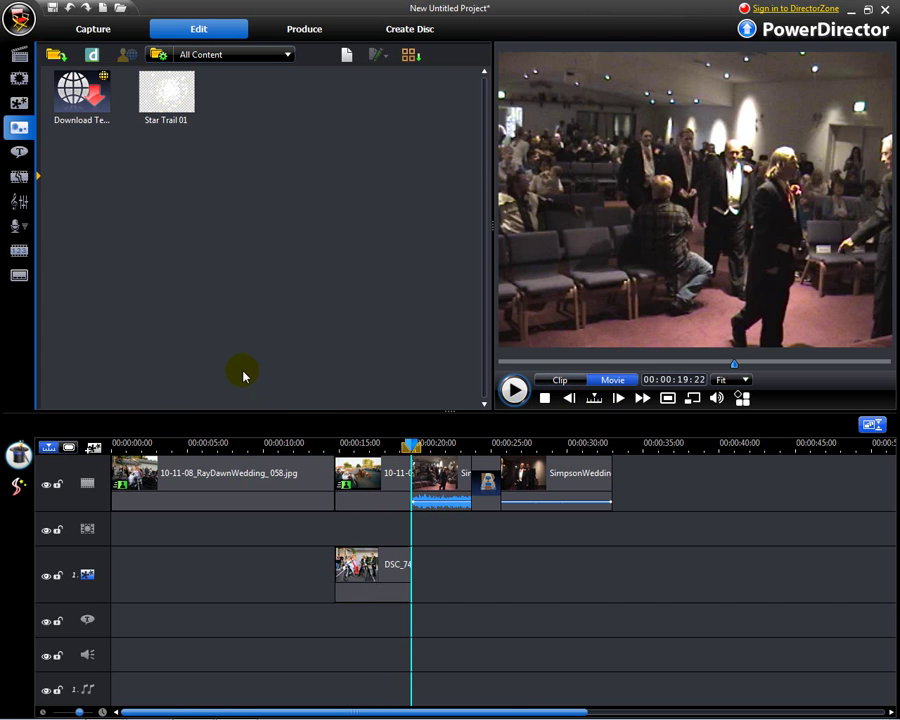
key(ctrl+v)
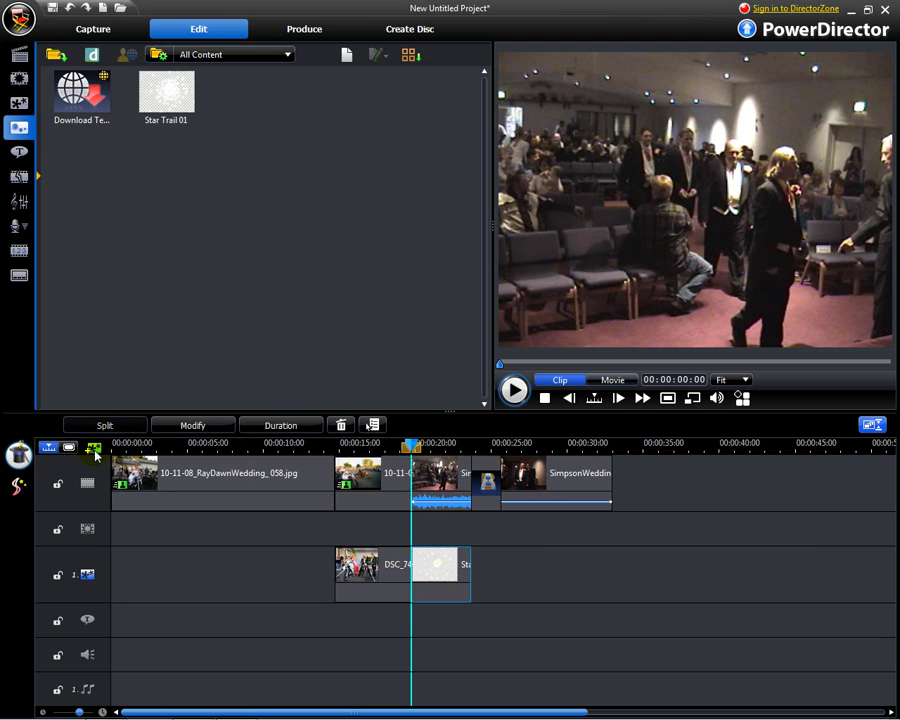
- Add a PiP 2 track in Track Manager and move Star Trail 01 onto it under the photo
click(94, 450)
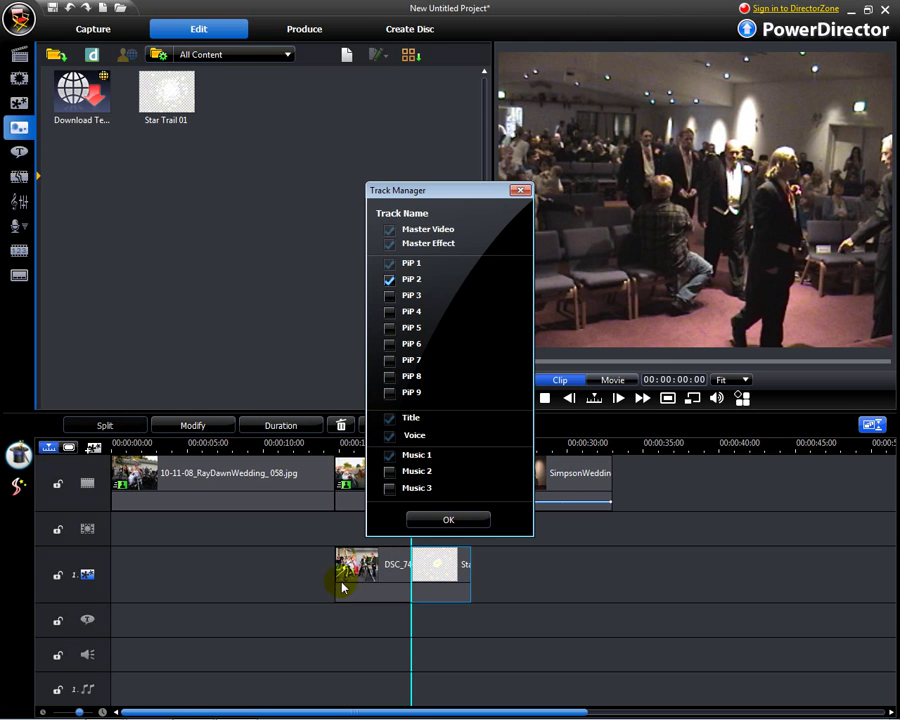
click(458, 520)
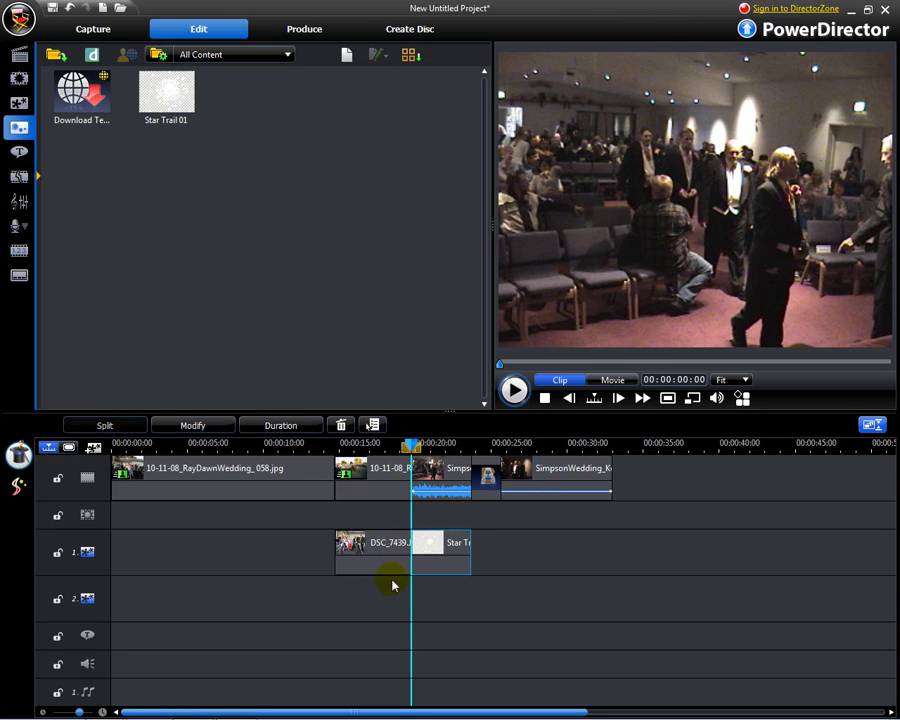
drag(466, 560, 450, 601)
drag(376, 603, 409, 610)
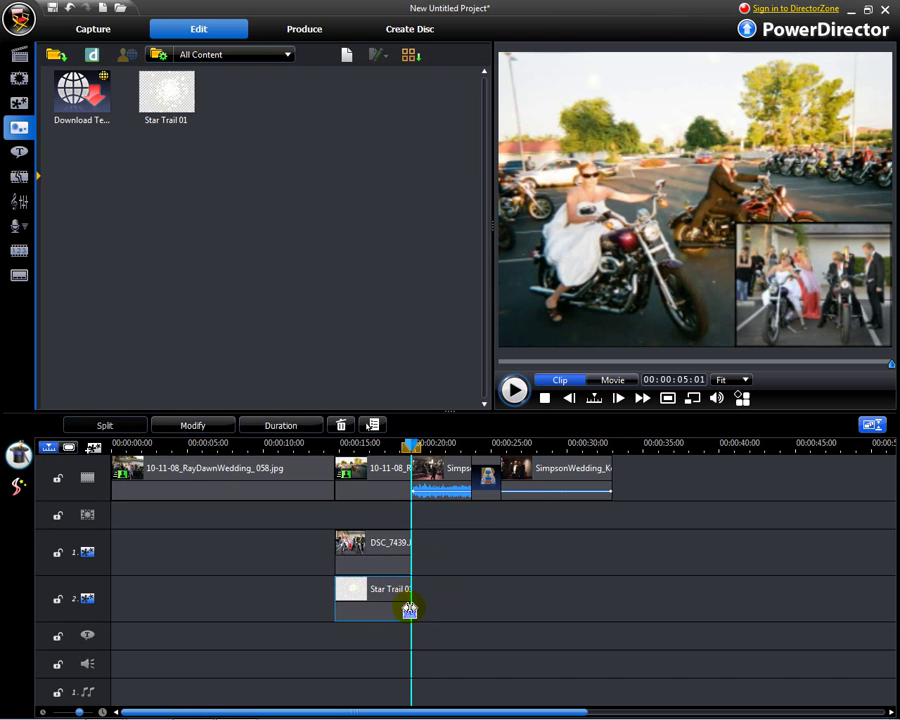
- Rewind to just before the photo overlay and play the movie to check both overlays
click(411, 448)
drag(416, 450, 329, 456)
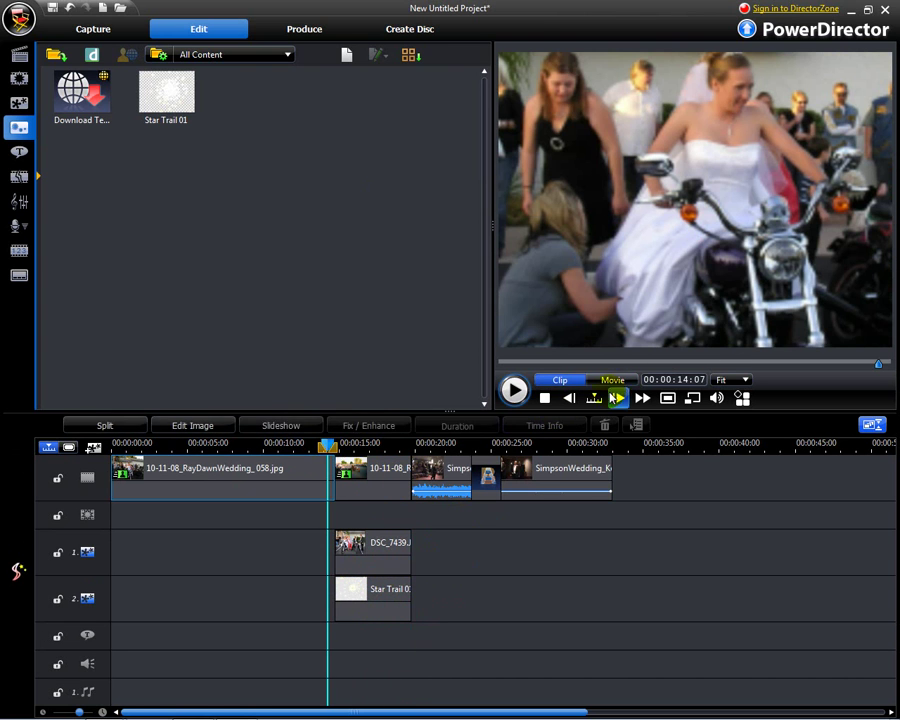
click(514, 390)
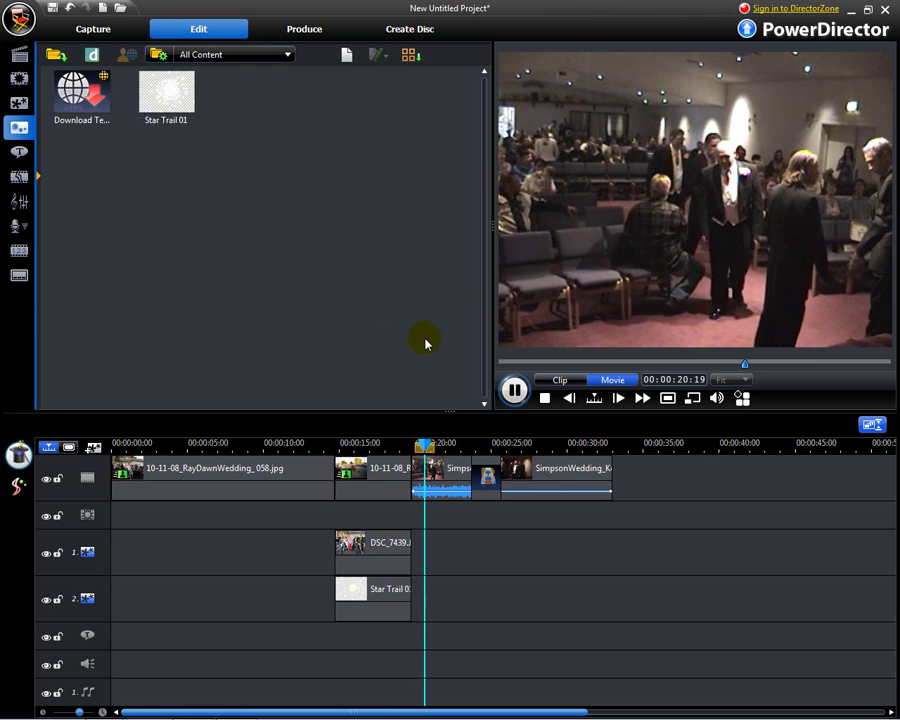
- Pause playback, open the title templates, and preview the starburst and thought-bubble titles
click(516, 393)
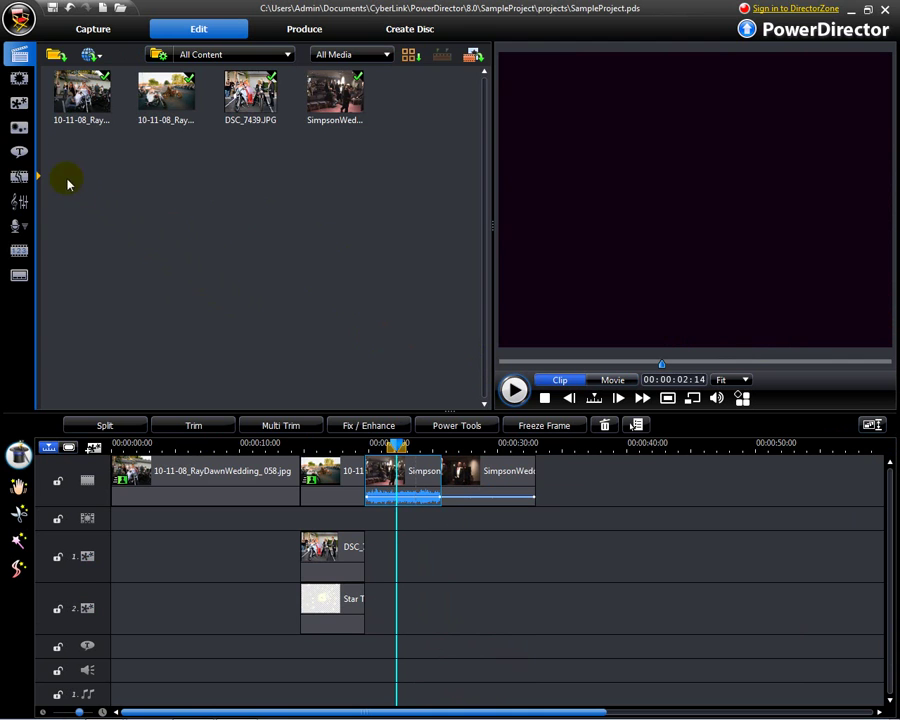
click(20, 154)
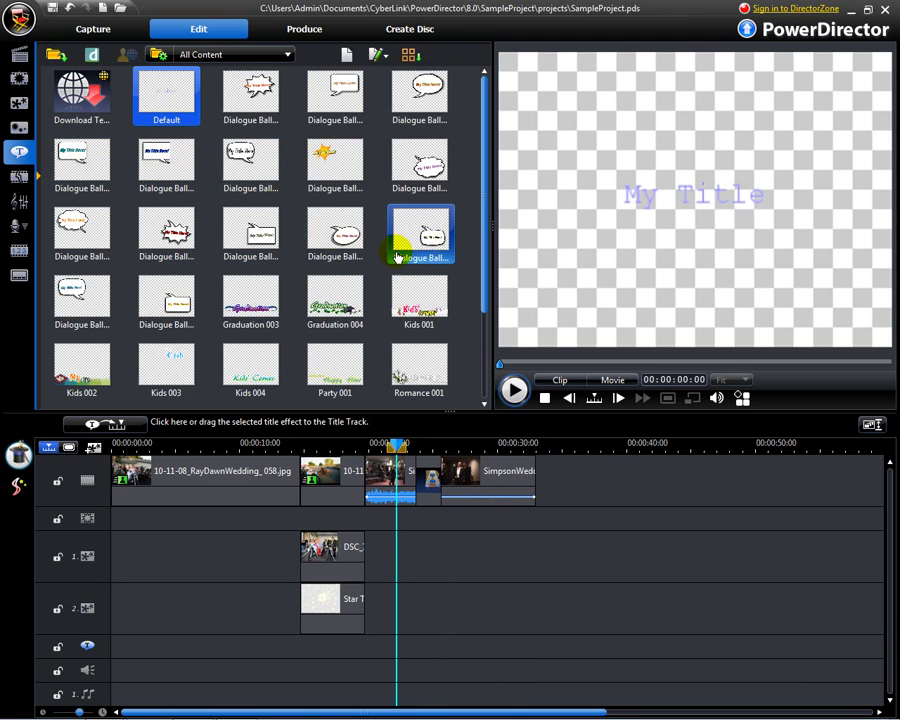
scroll(486, 211, down, 2)
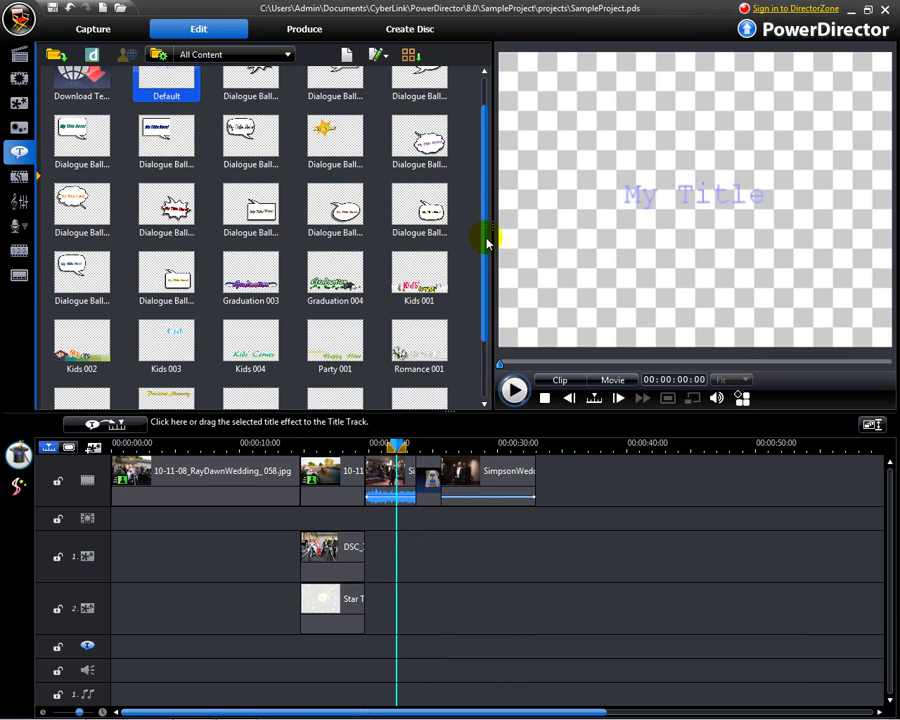
scroll(487, 190, up, 2)
click(252, 96)
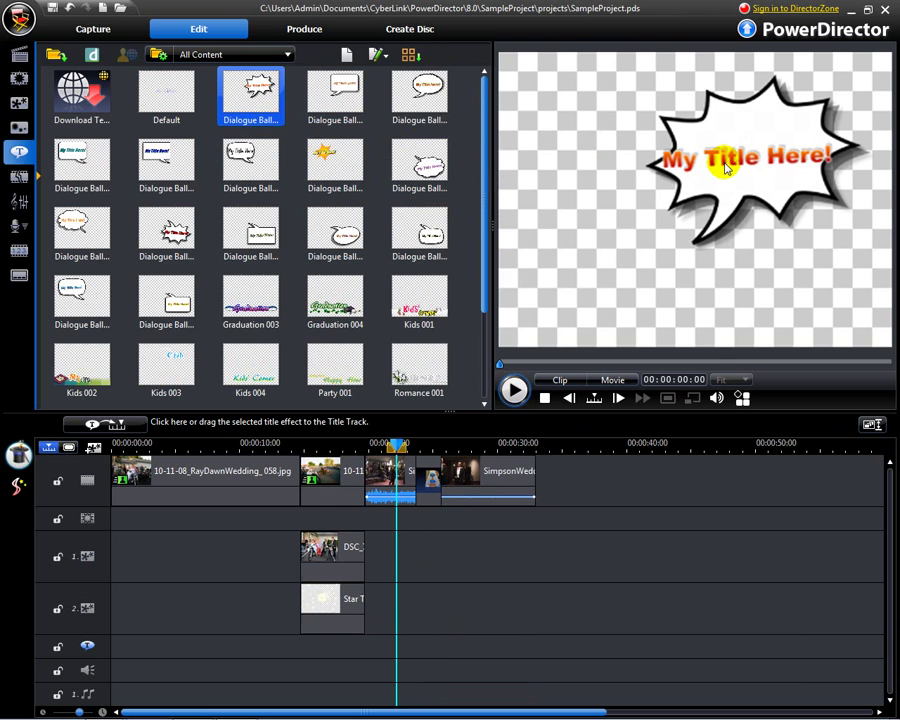
click(335, 158)
click(428, 168)
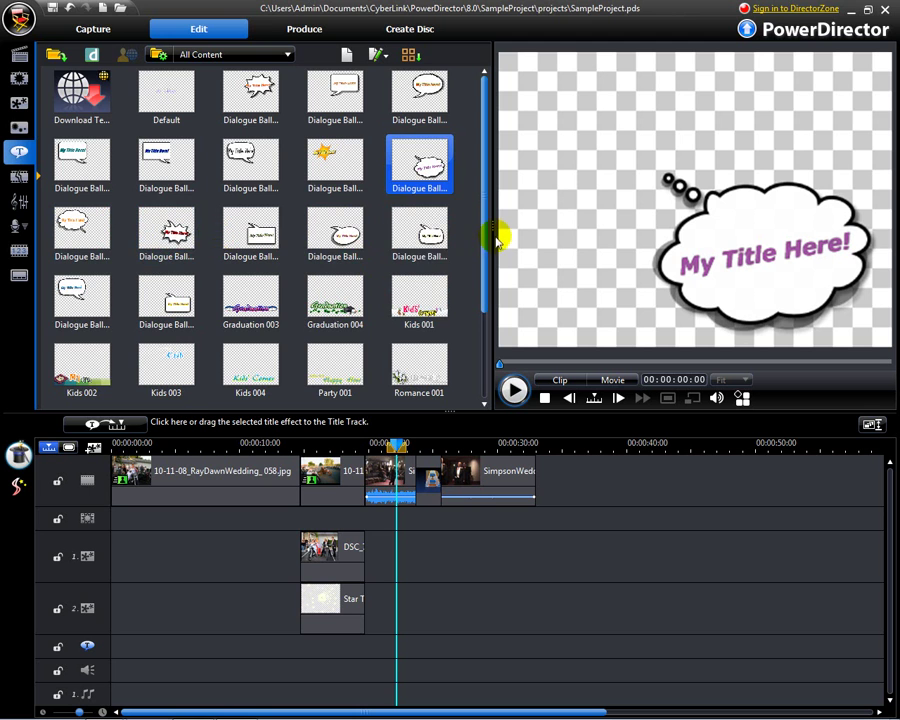
drag(482, 266, 483, 350)
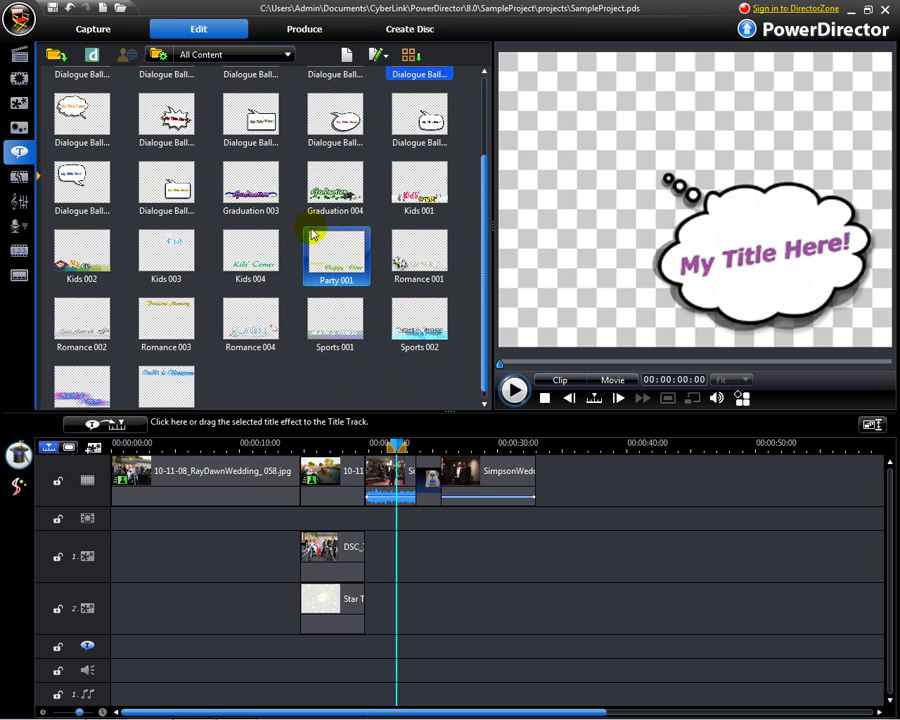
- Preview Graduation 003/004, Kids 001/003/004 and Party 001, ending on Romance 001 JUST MARRIED
click(243, 186)
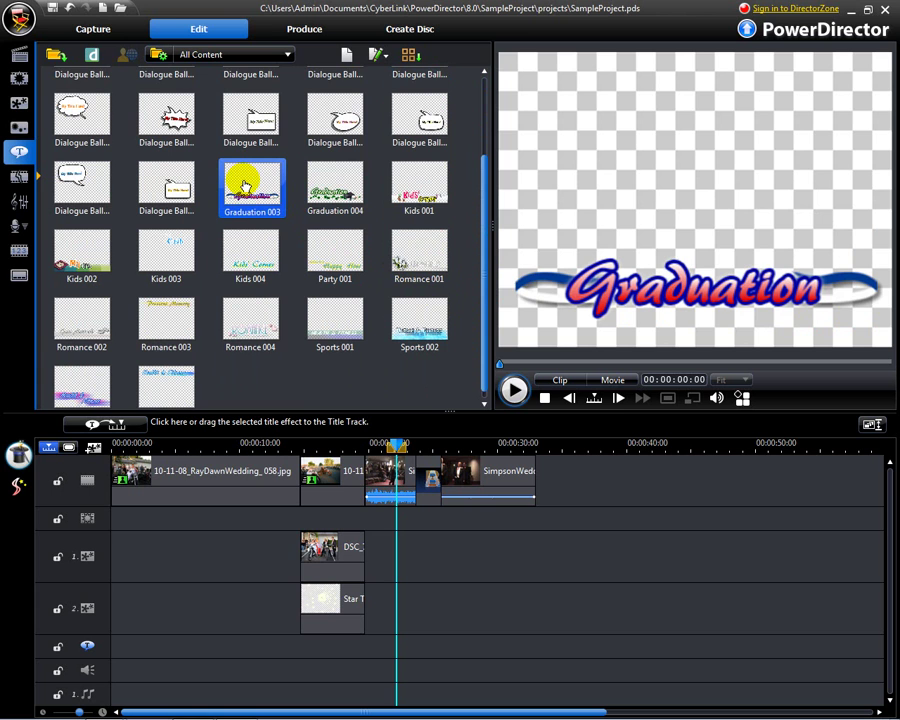
click(334, 188)
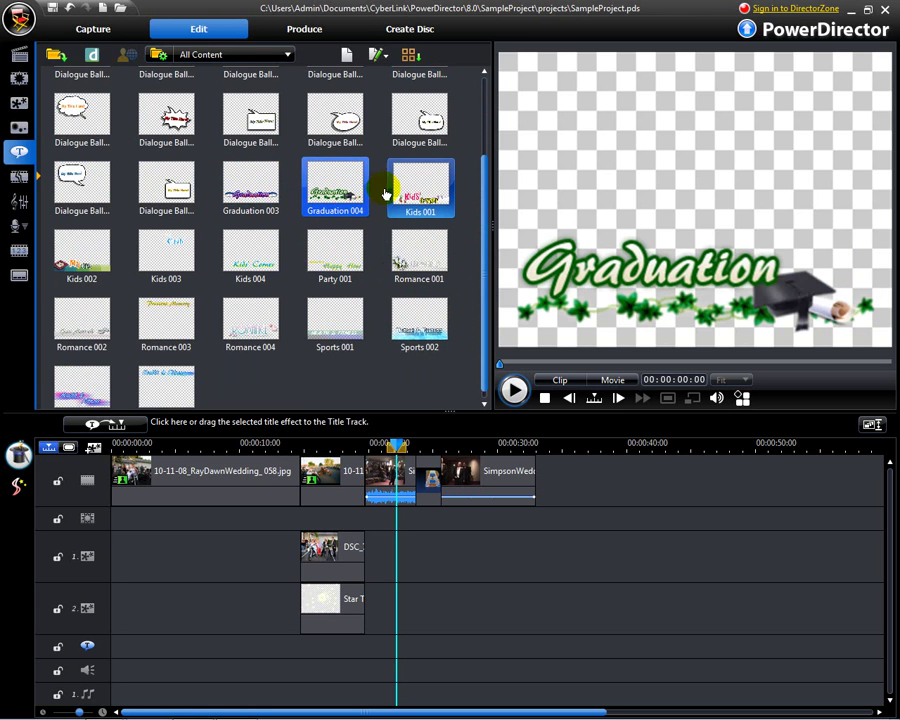
click(420, 190)
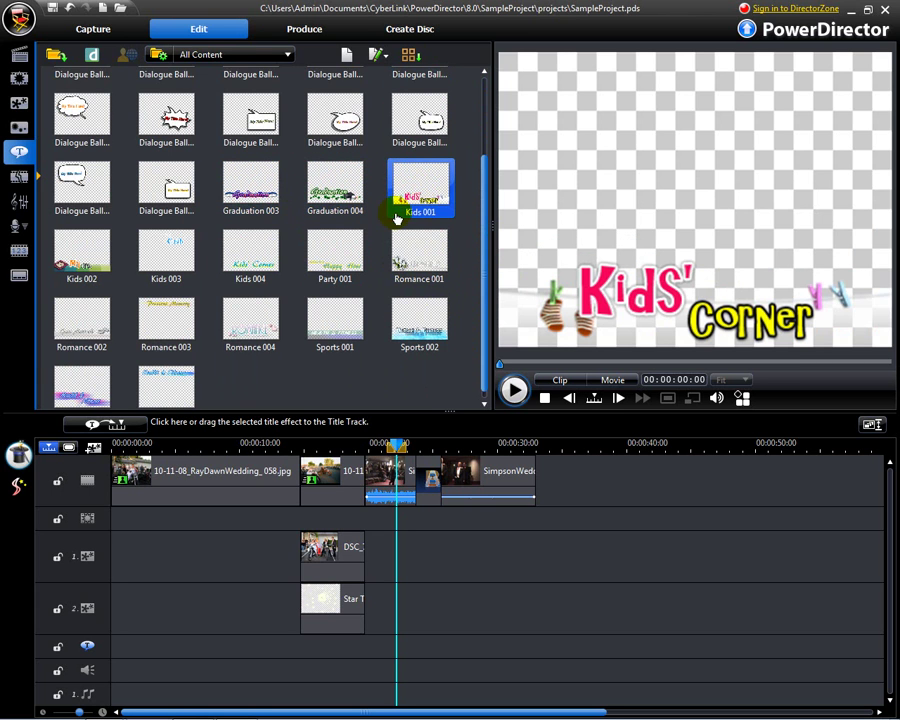
click(190, 255)
click(260, 257)
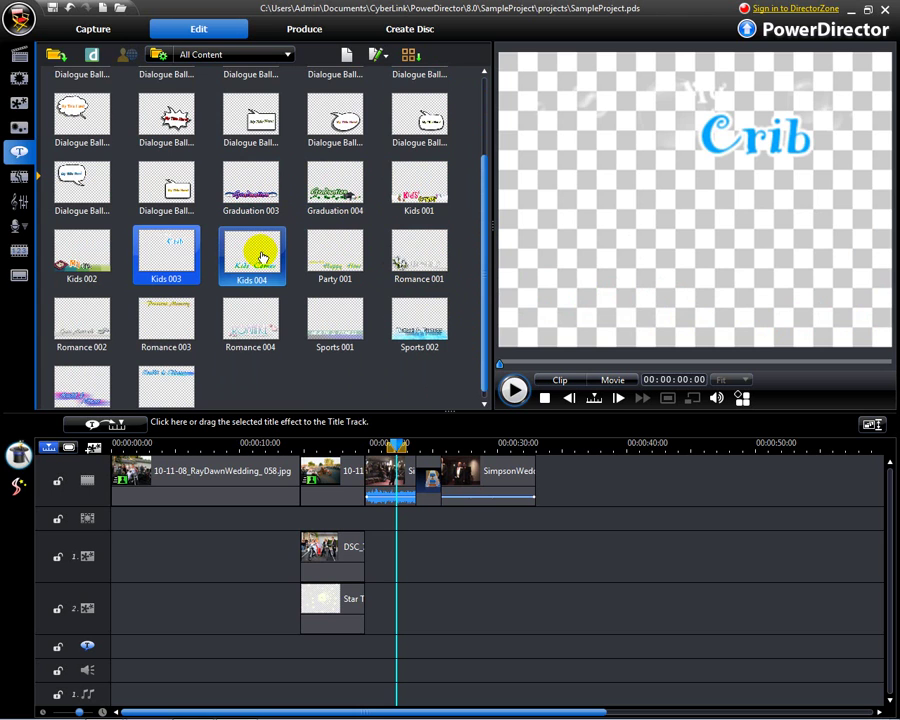
click(312, 255)
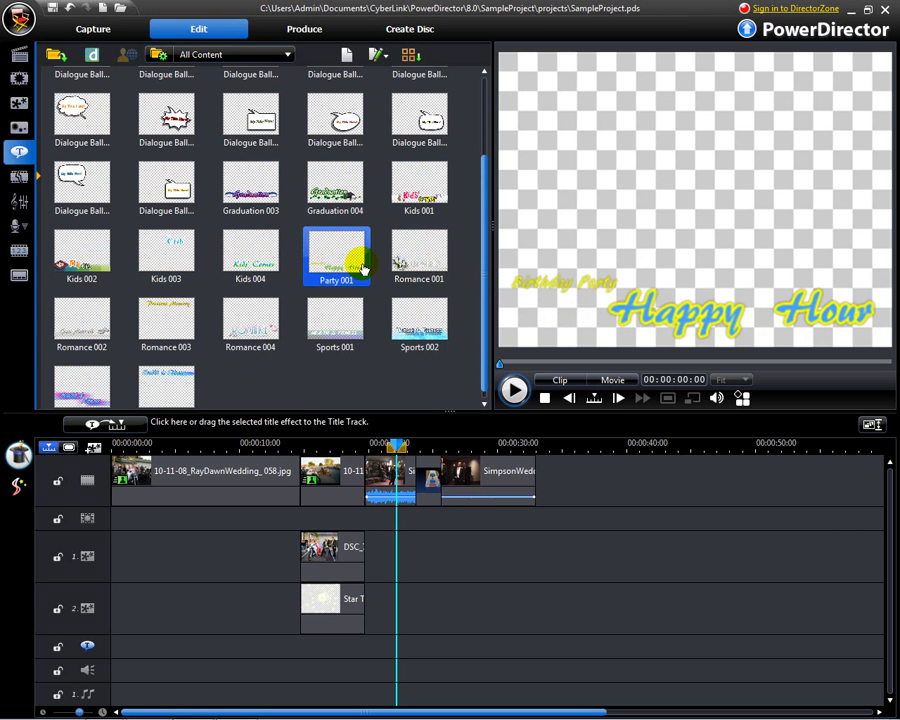
click(415, 262)
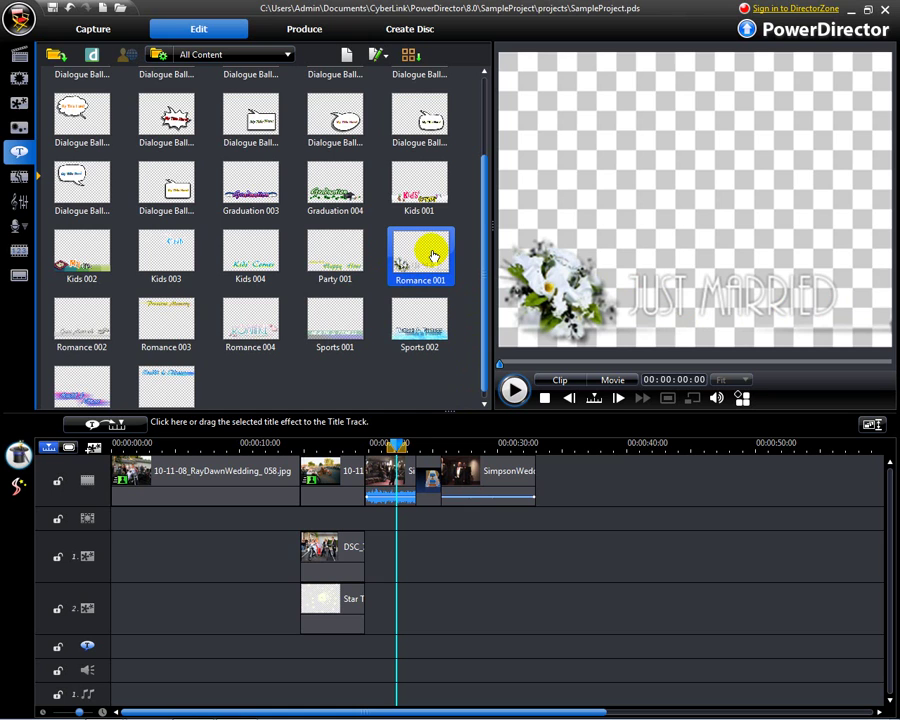
- Add the JUST MARRIED title to the title track, snapped after the PiP clips, with its end trimmed
click(118, 426)
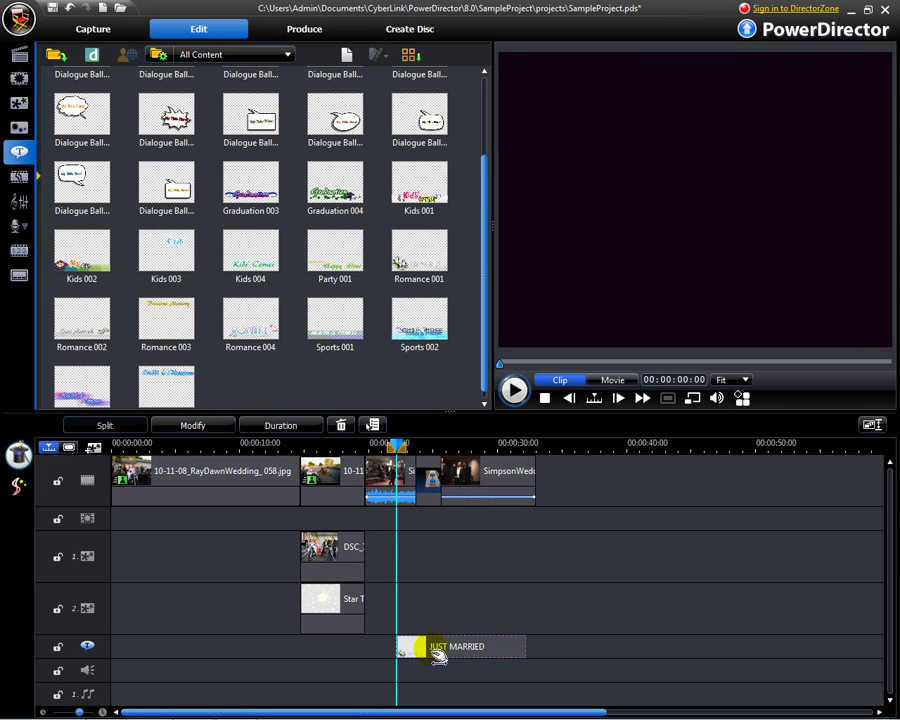
drag(463, 657, 446, 649)
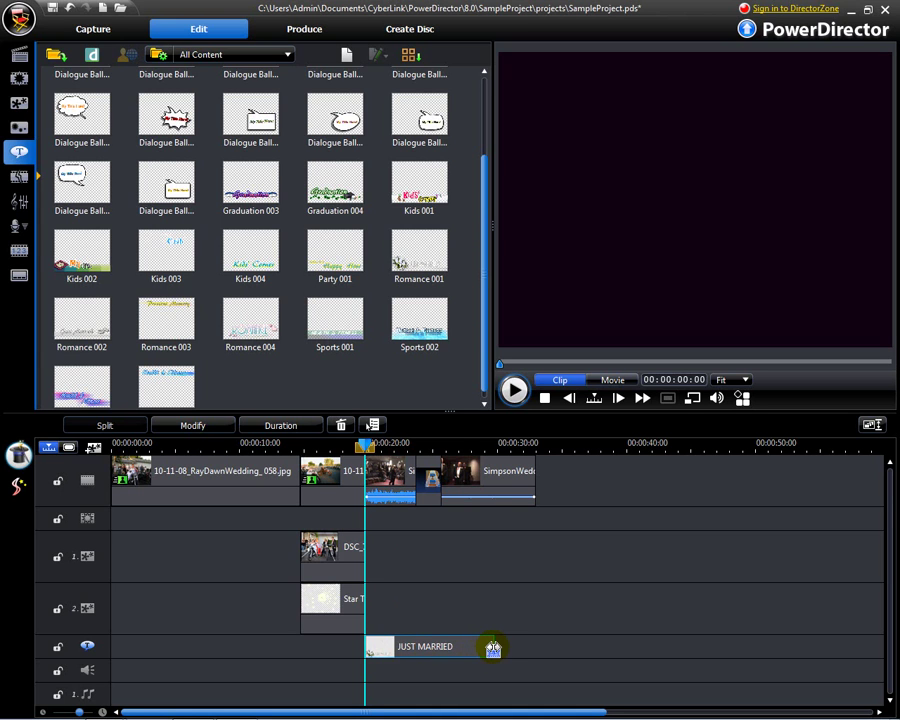
mouse_move(493, 648)
mouse_down()
mouse_move(478, 643)
mouse_move(500, 645)
mouse_move(487, 648)
mouse_up()
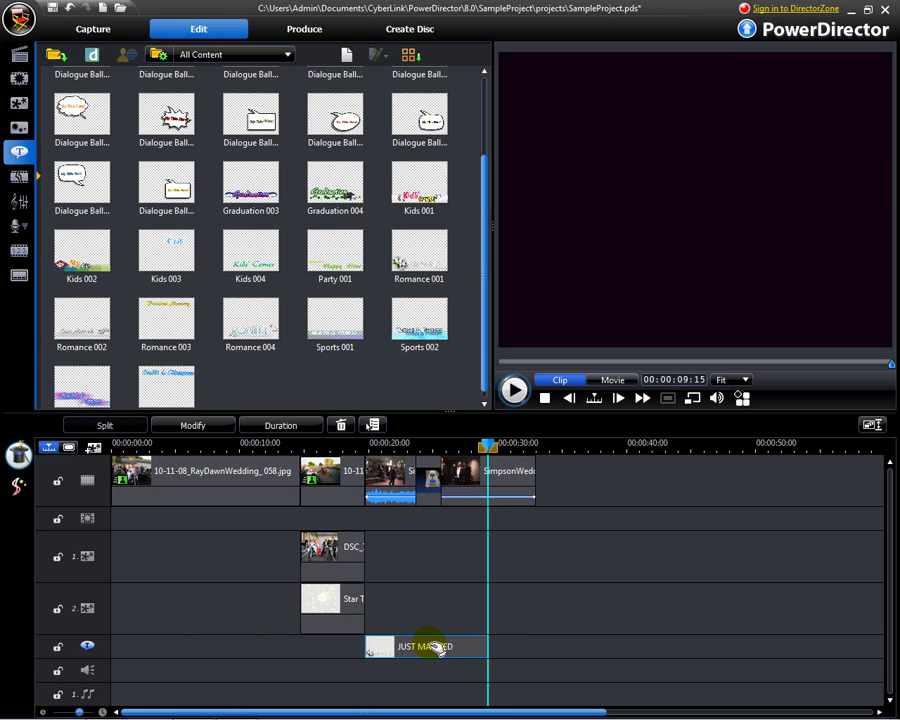
- Switch the library back to media clips and select the JUST MARRIED title clip
click(209, 431)
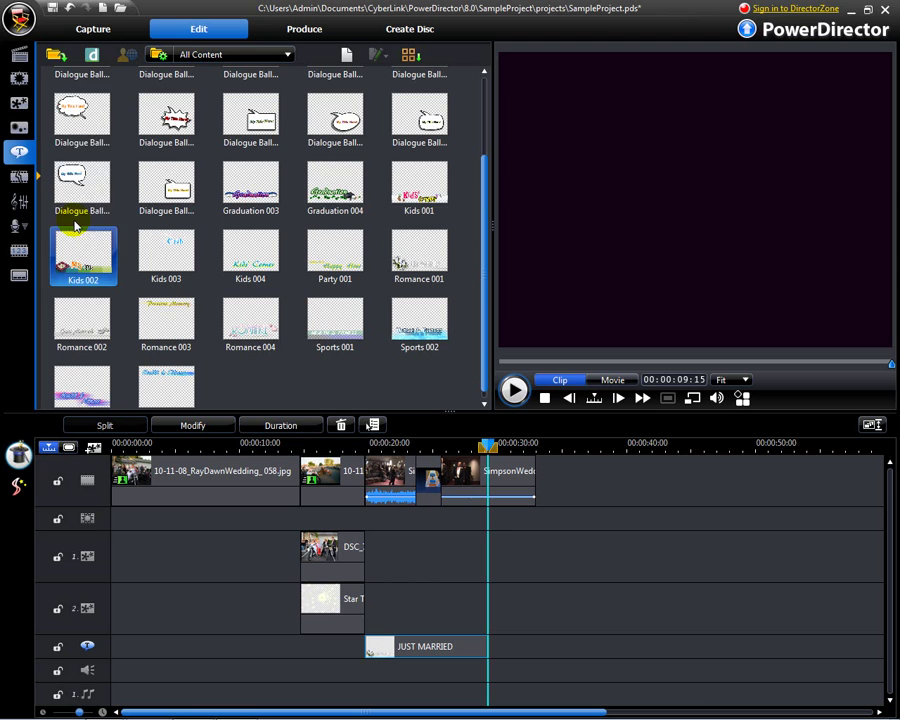
click(22, 57)
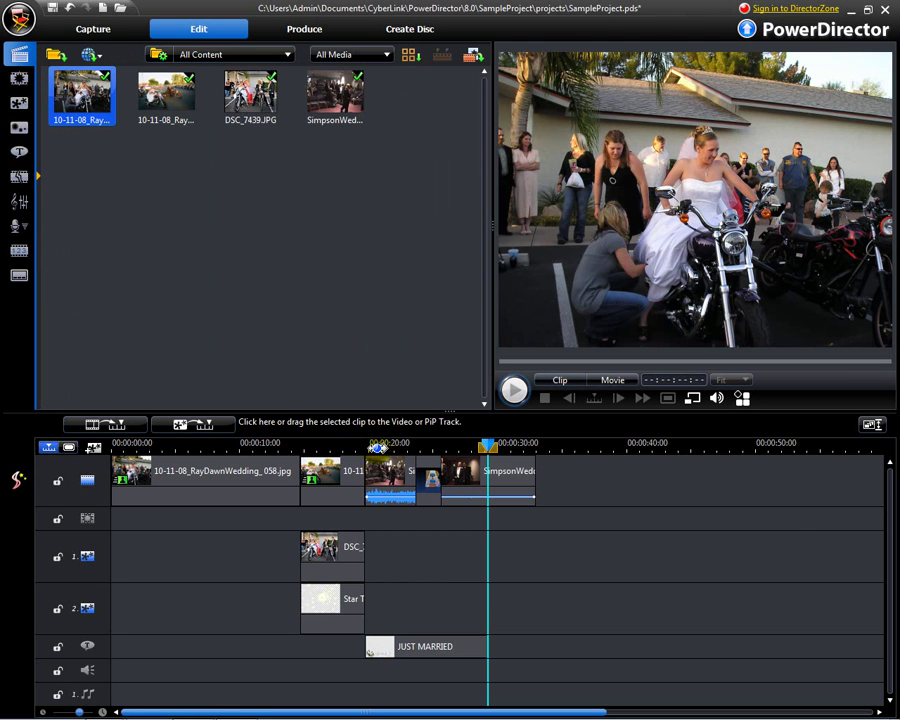
click(452, 650)
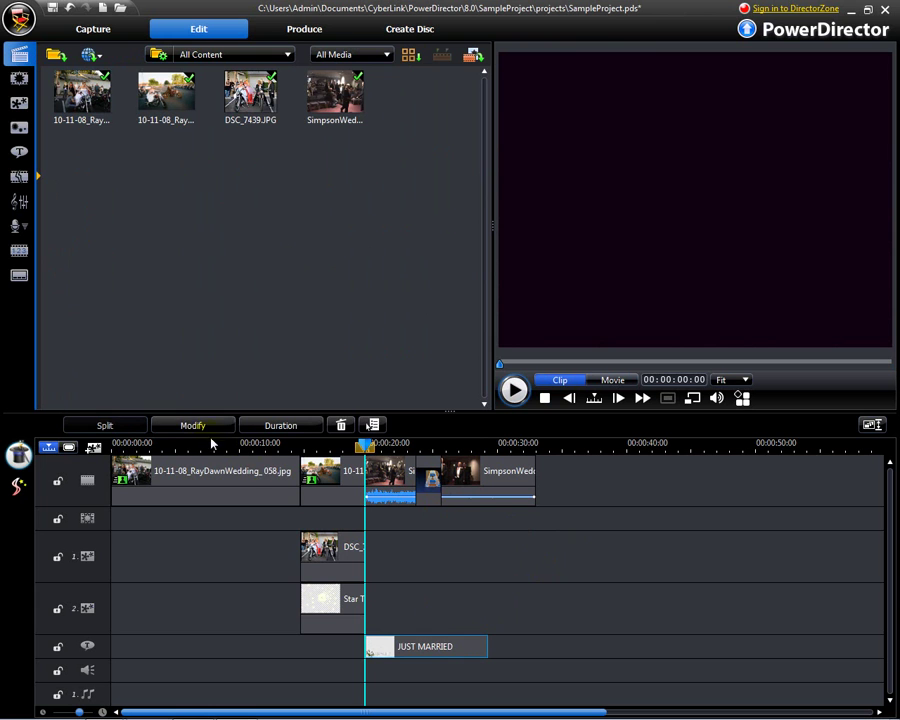
- In Title Designer, append '!' so the title text reads JUST MARRIED!, and confirm
click(201, 427)
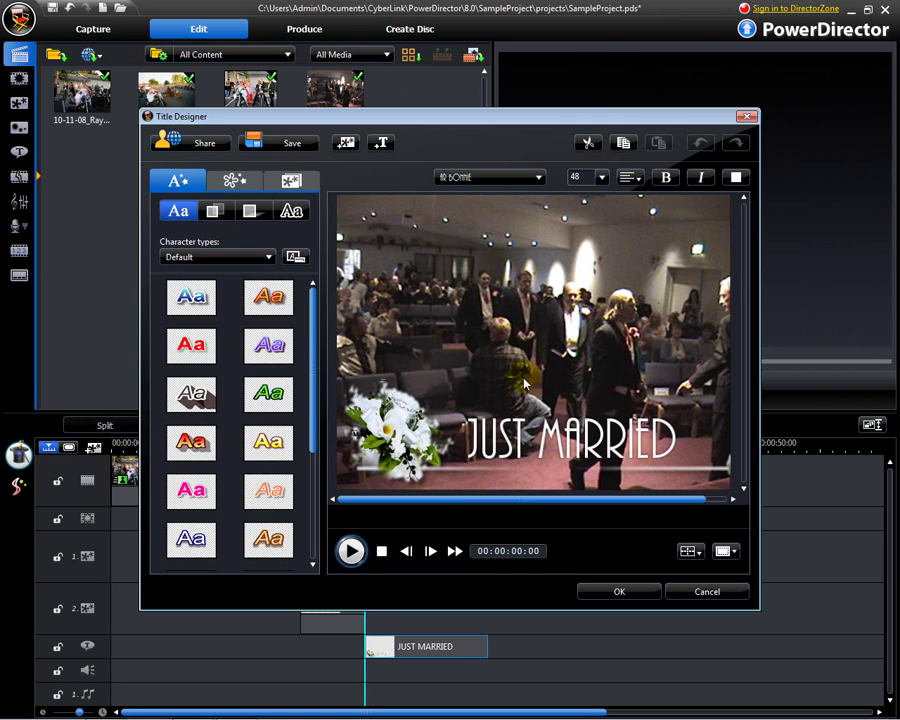
click(521, 428)
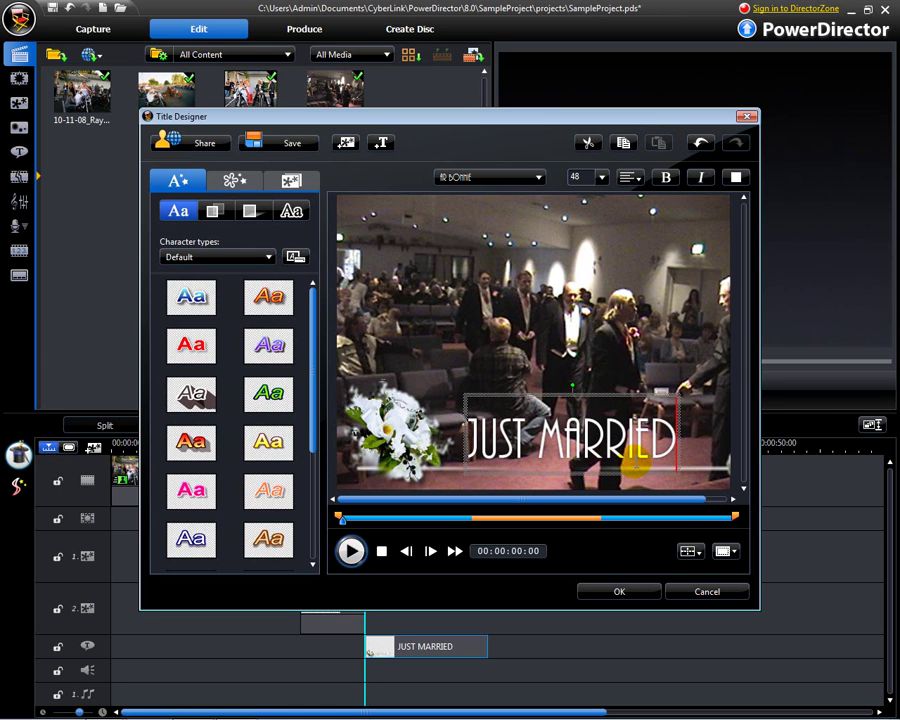
text(!)
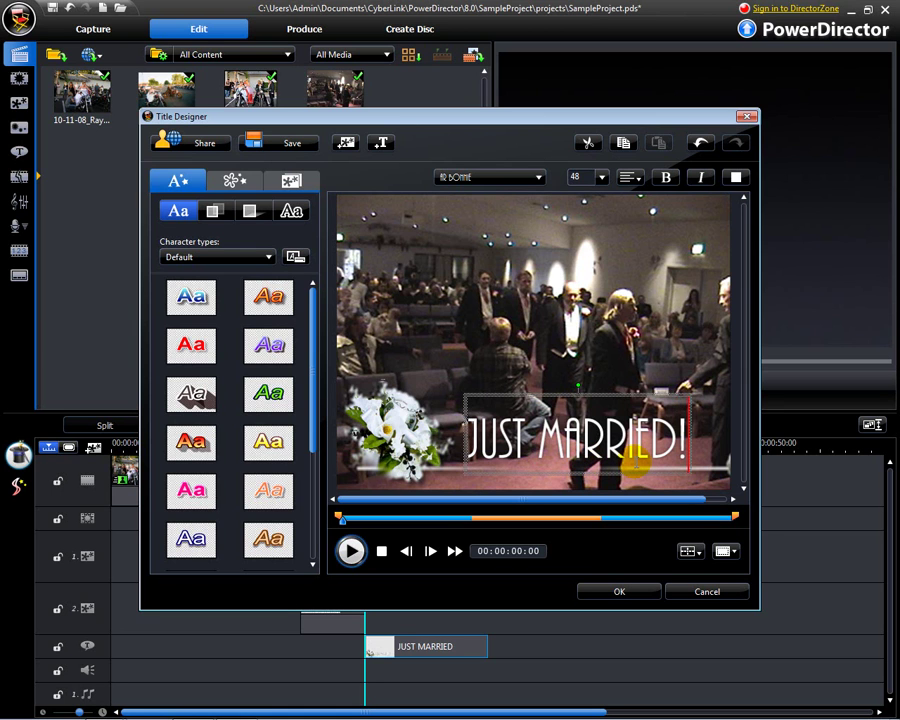
click(622, 592)
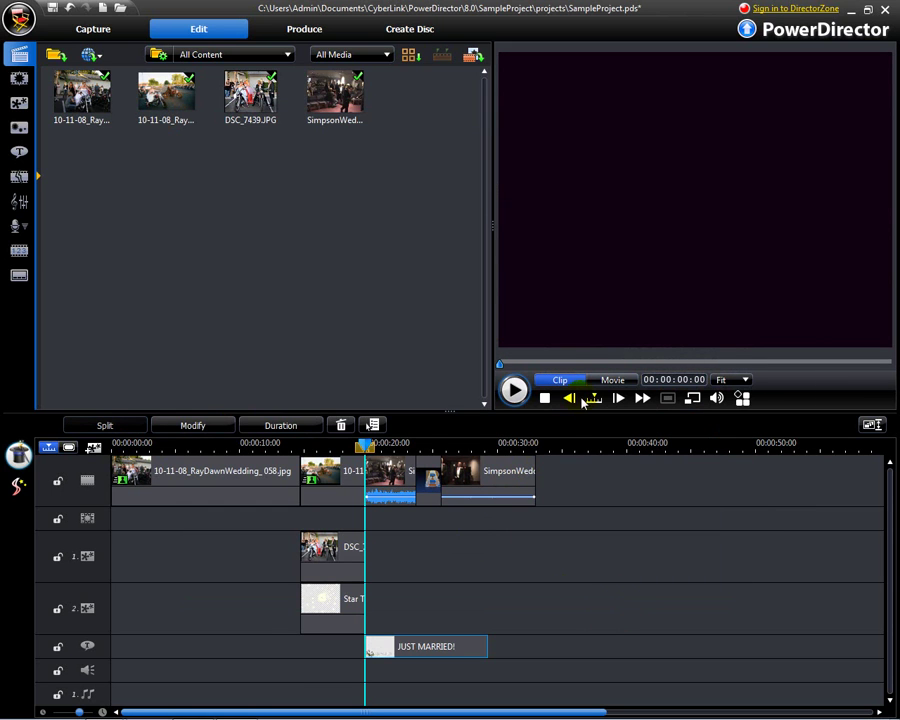
click(612, 381)
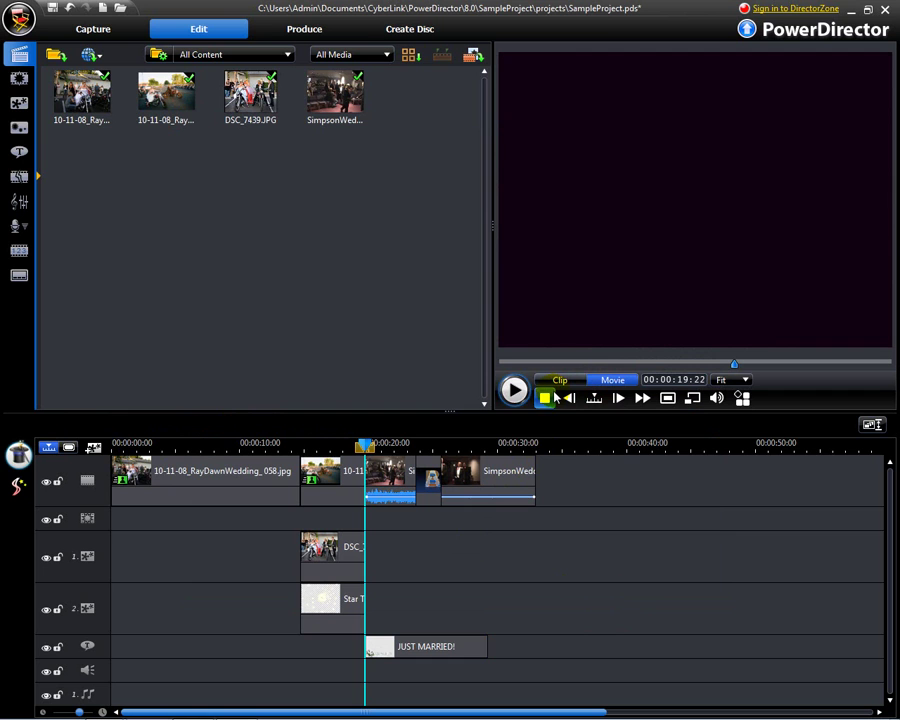
click(513, 391)
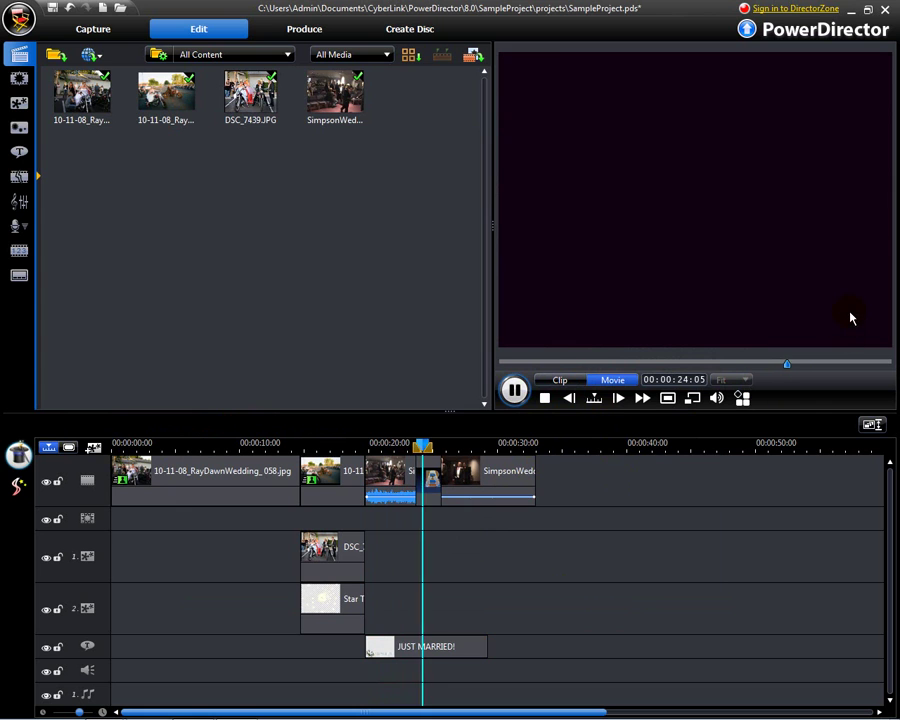
click(513, 391)
click(420, 650)
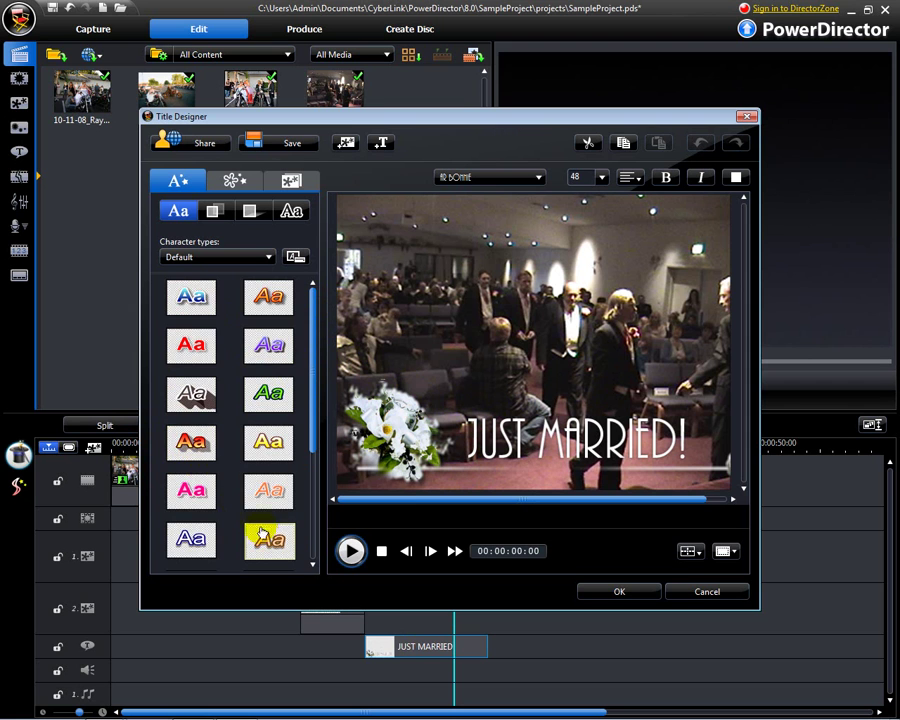
- Browse the title's Font face, Shadow and Border settings, then show its object list
drag(312, 361, 311, 257)
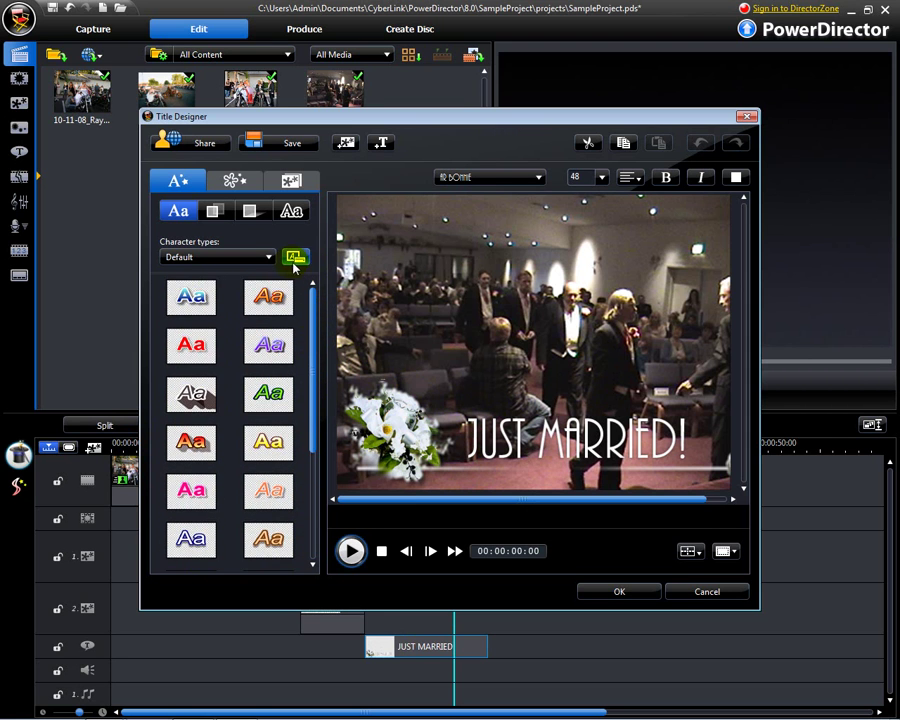
click(213, 212)
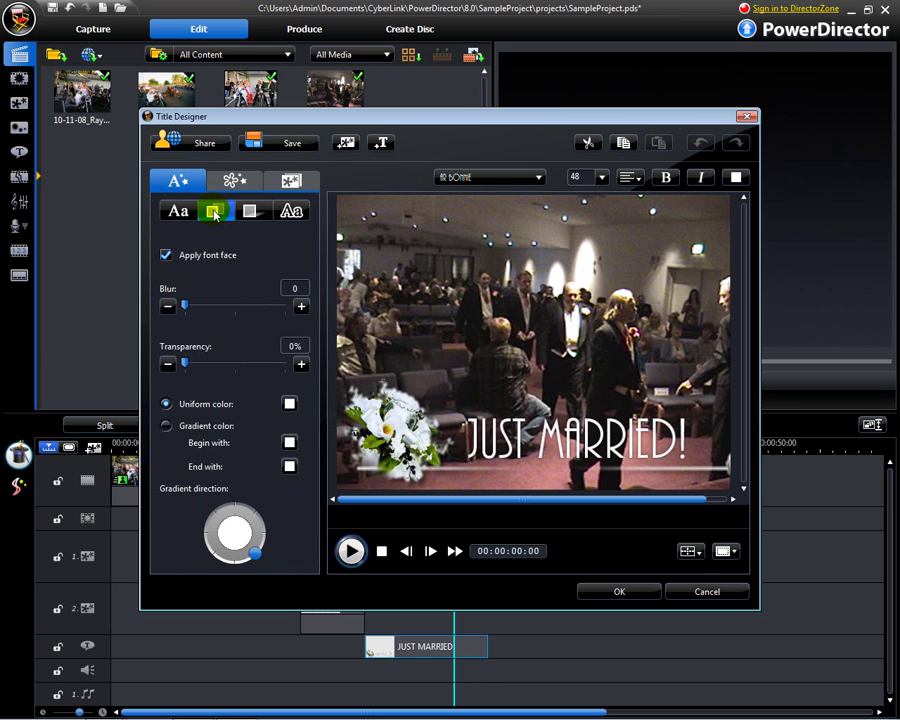
click(248, 212)
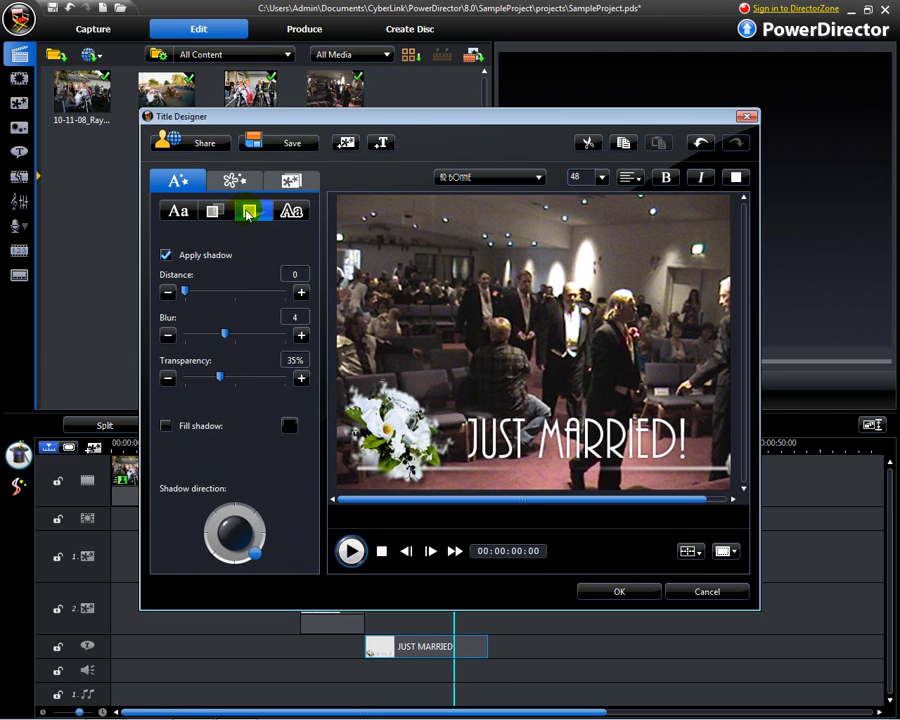
click(298, 212)
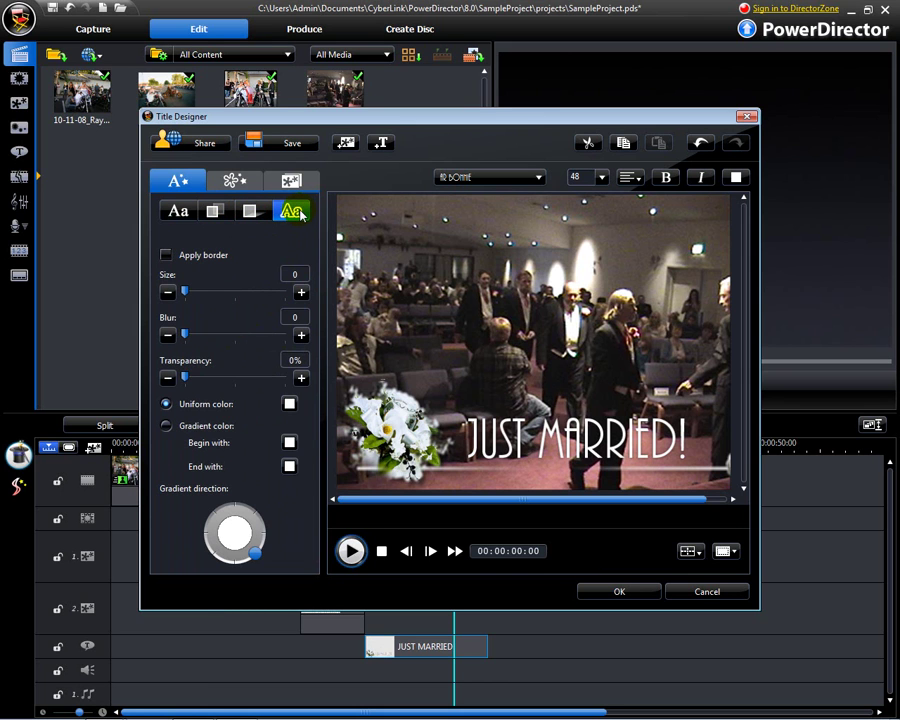
click(181, 213)
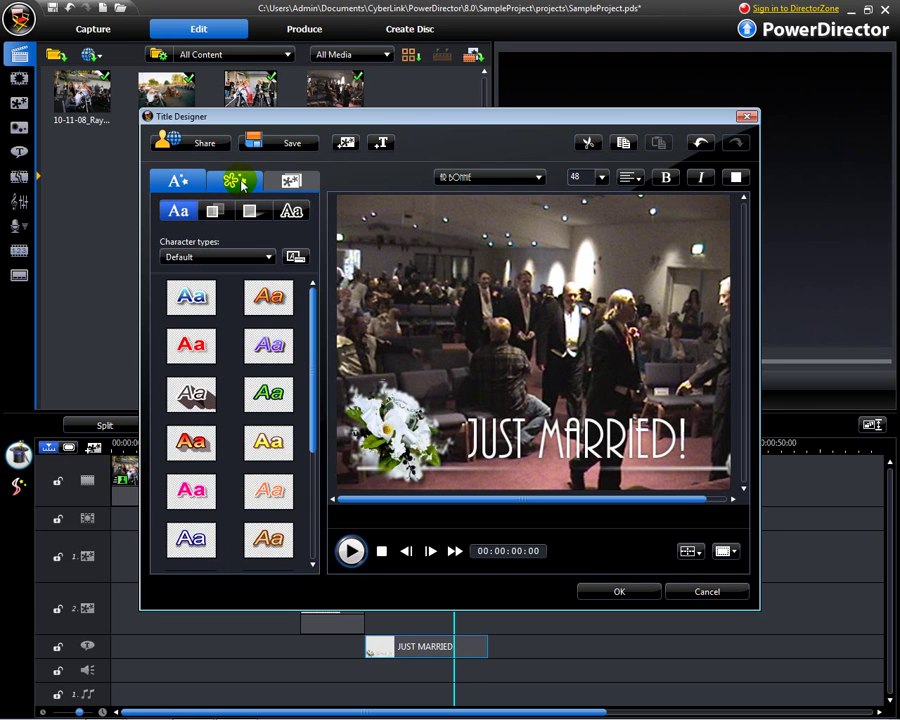
click(238, 182)
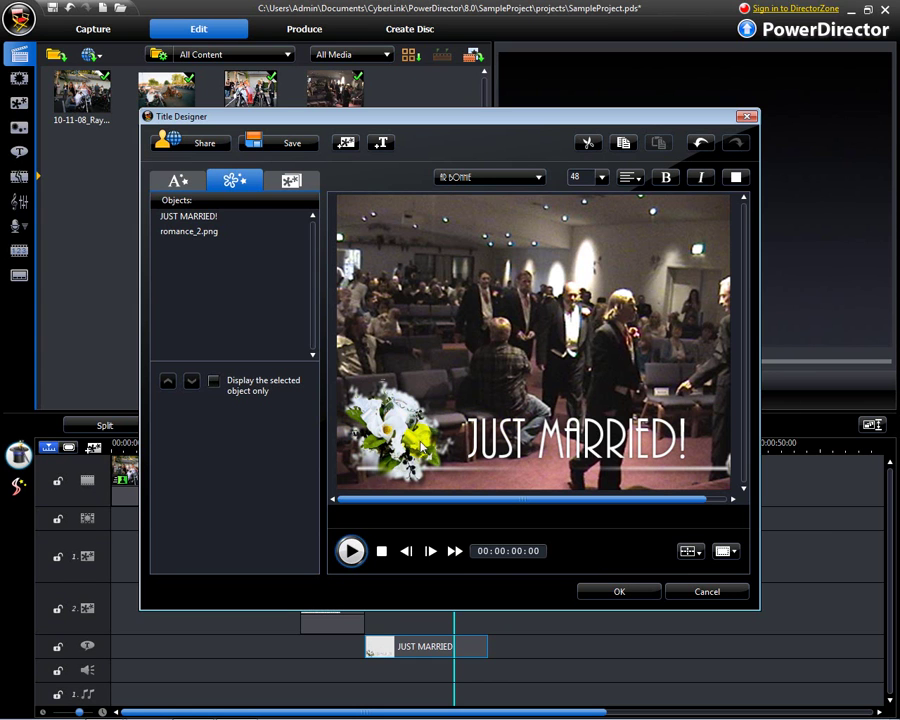
- Select the romance_2.png bouquet image and set its colour key to magenta with the eyedropper
click(204, 218)
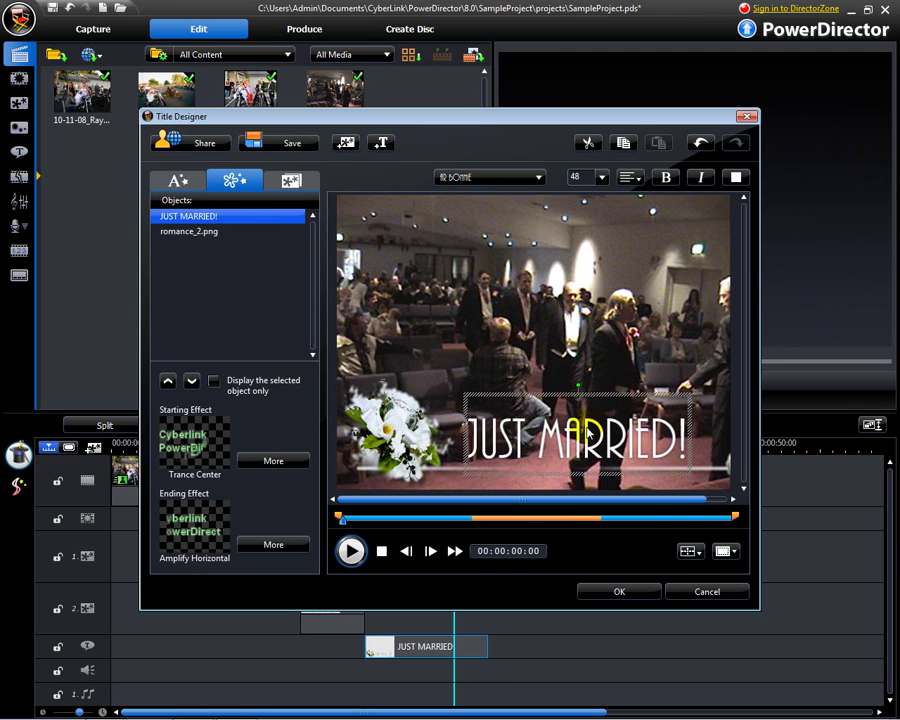
click(190, 231)
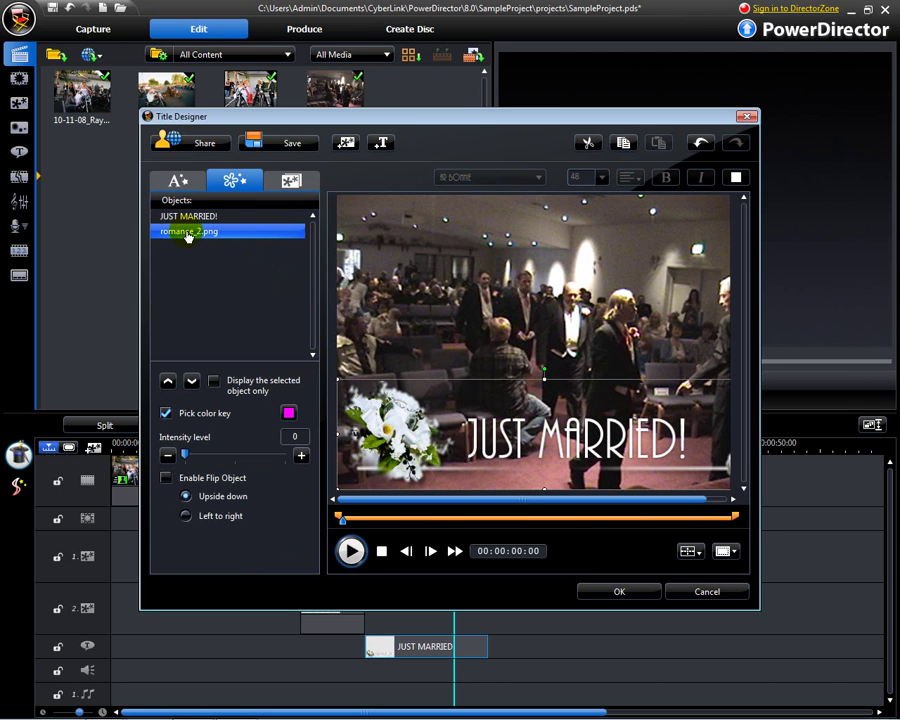
click(292, 415)
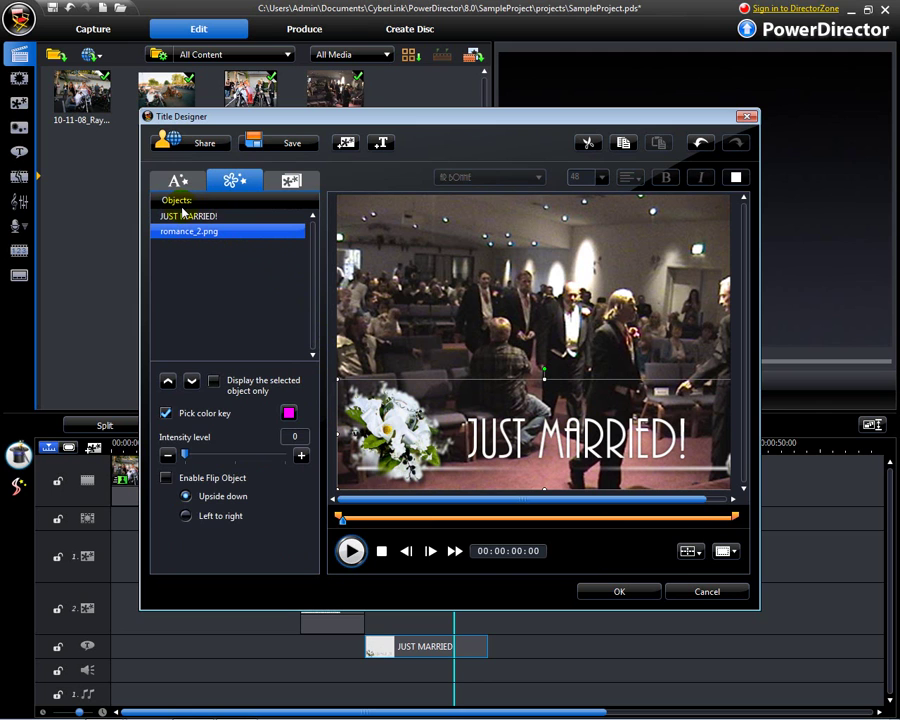
click(238, 268)
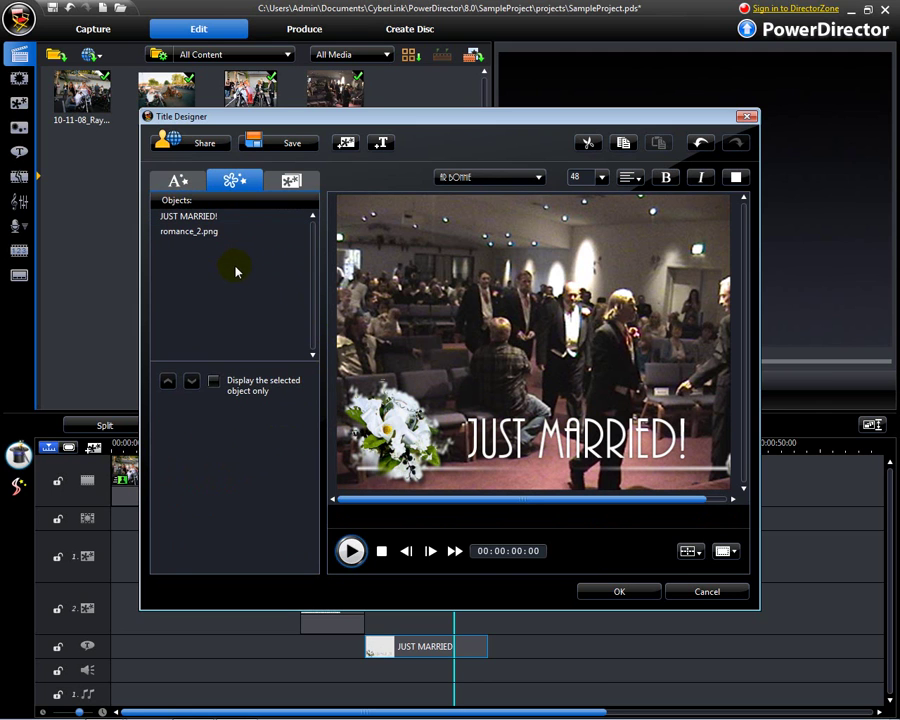
click(207, 216)
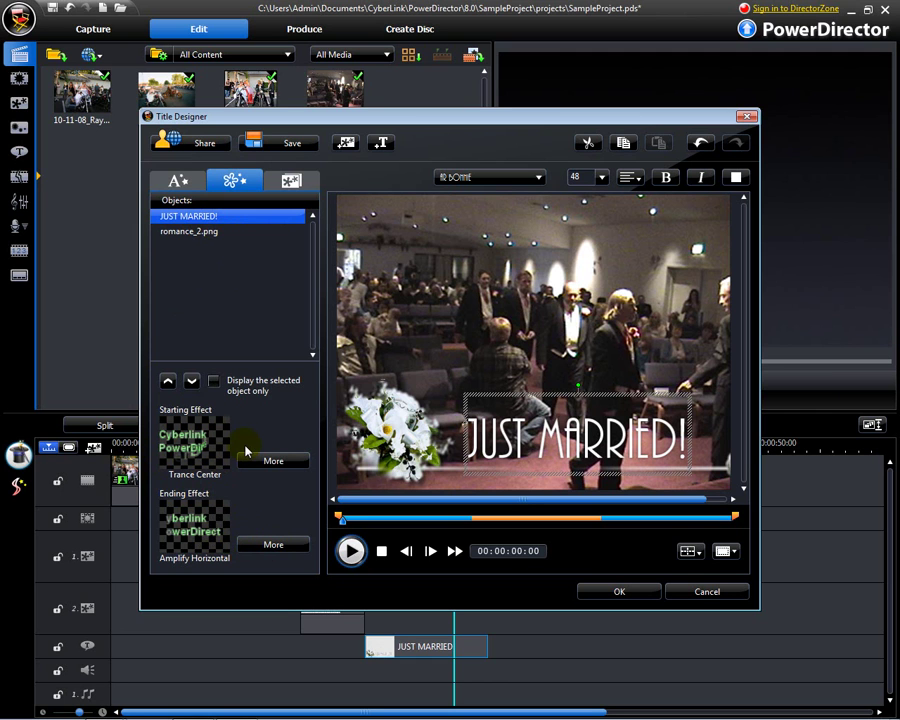
click(218, 232)
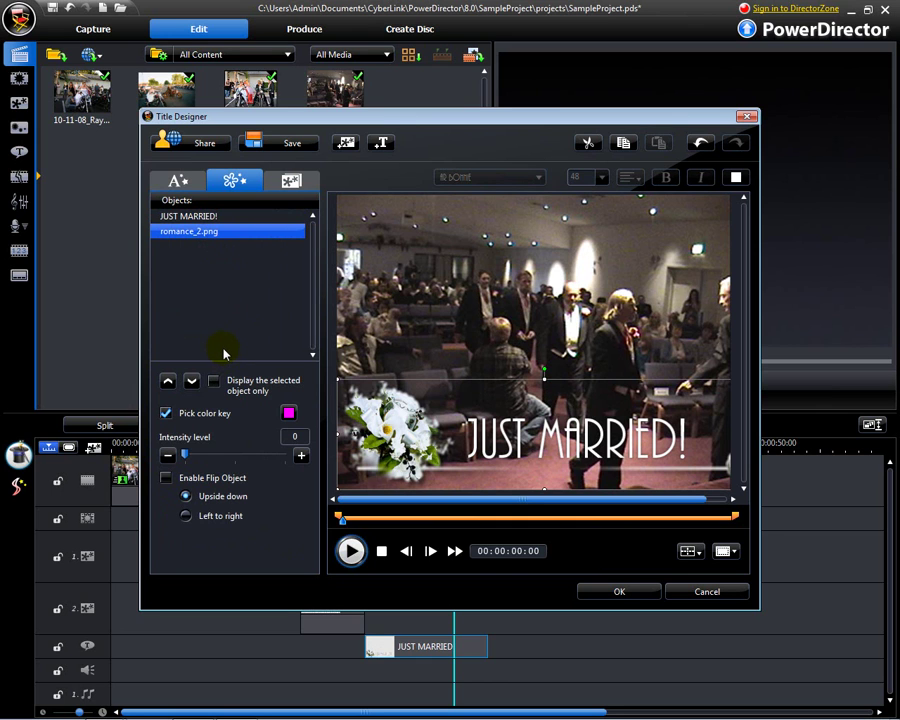
- Check the Background image options, return to the object list, and close Title Designer with OK
click(293, 183)
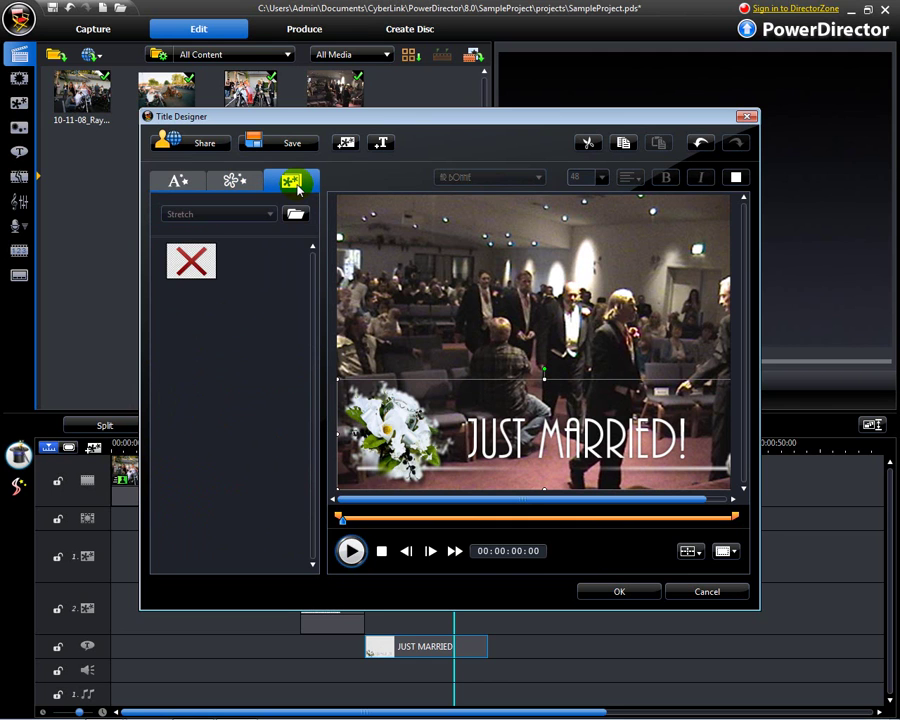
click(234, 180)
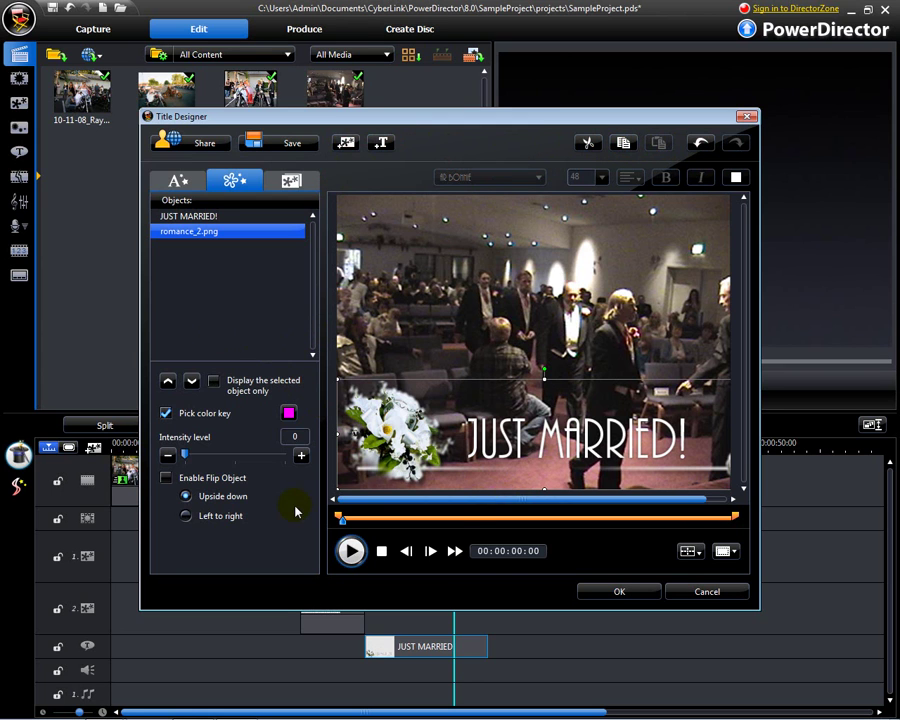
click(629, 593)
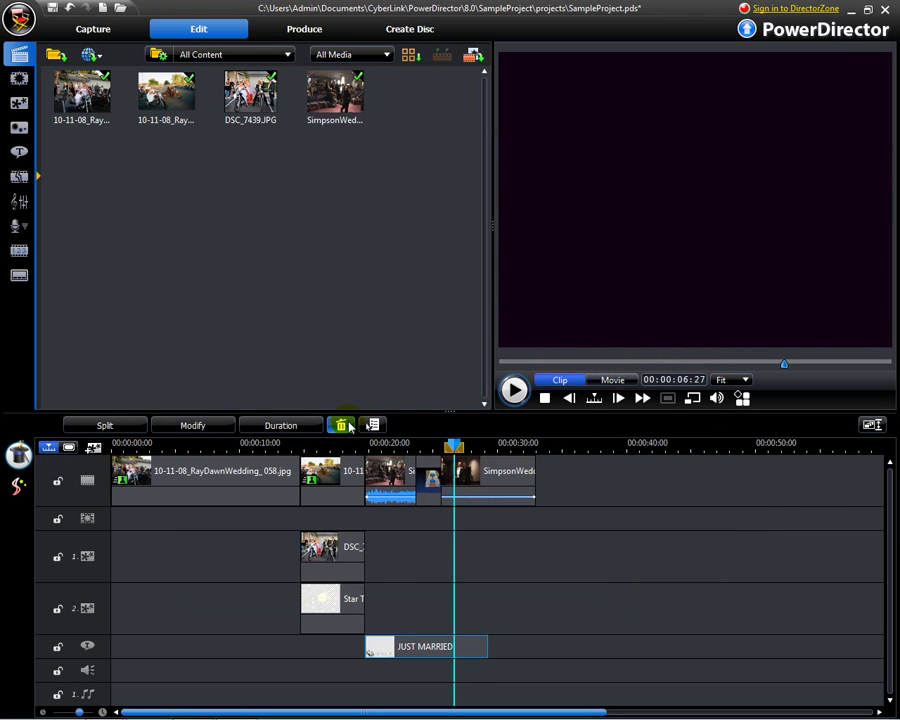
- Browse the title templates, then switch to the PiP Objects library
click(19, 151)
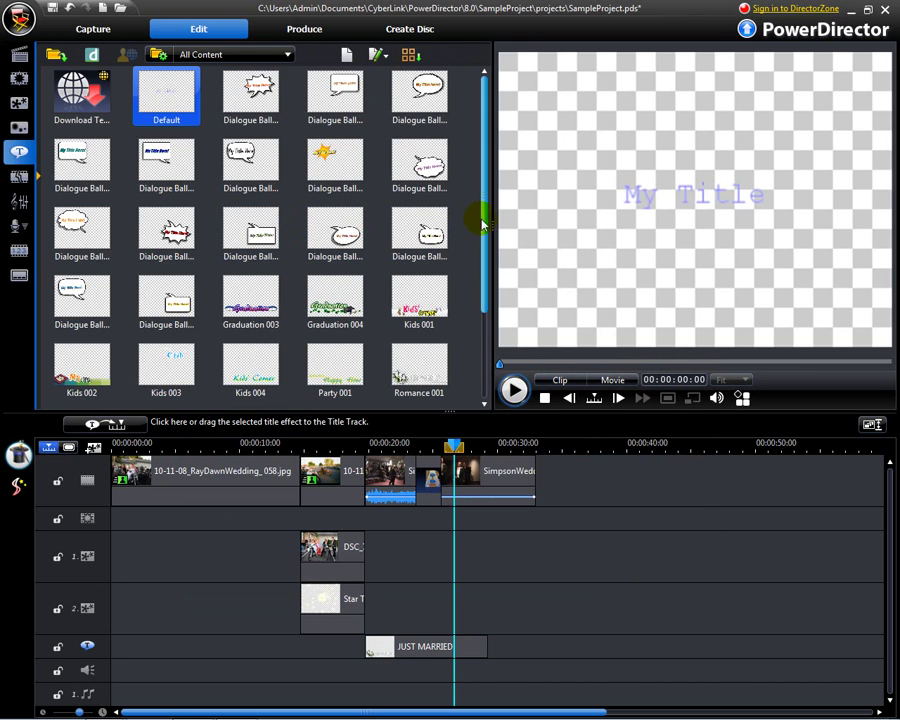
drag(482, 237, 476, 161)
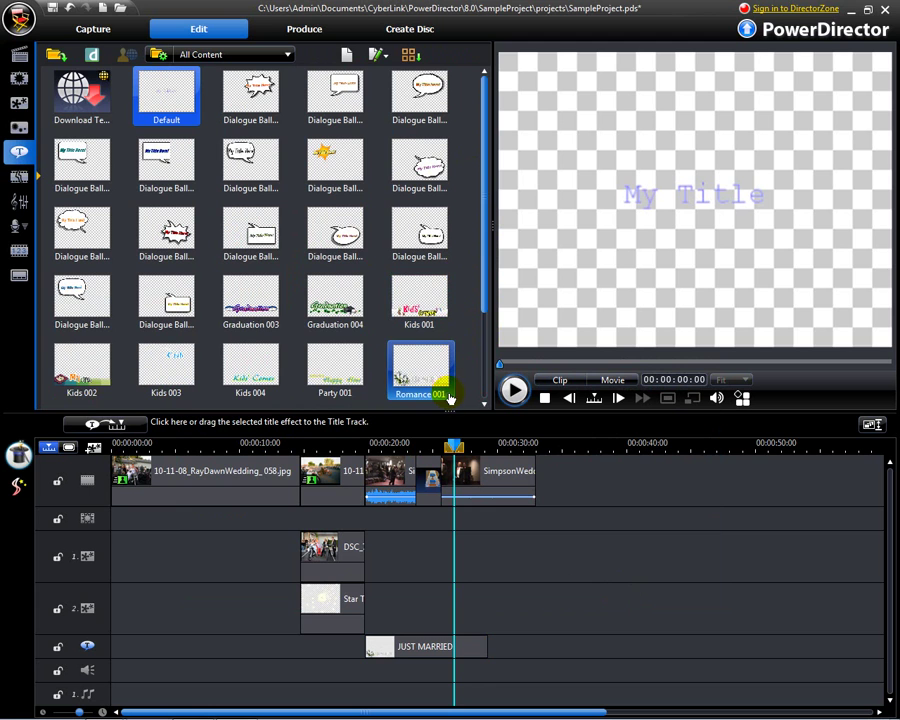
click(19, 103)
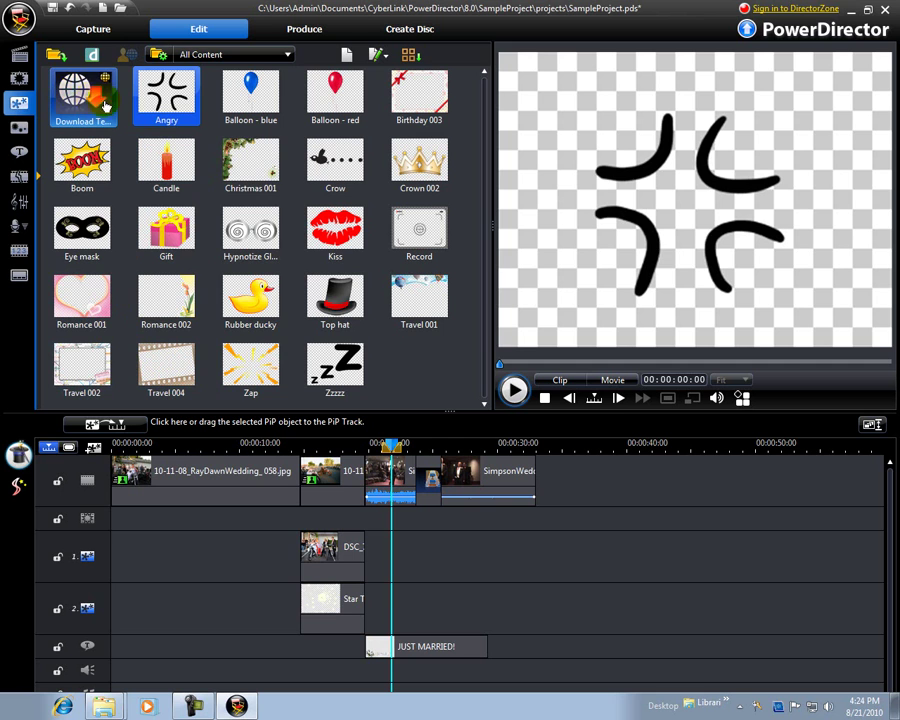
- Play previews of Balloon - blue, Candle, Kiss and Travel 004, then reselect Balloon - blue
click(250, 95)
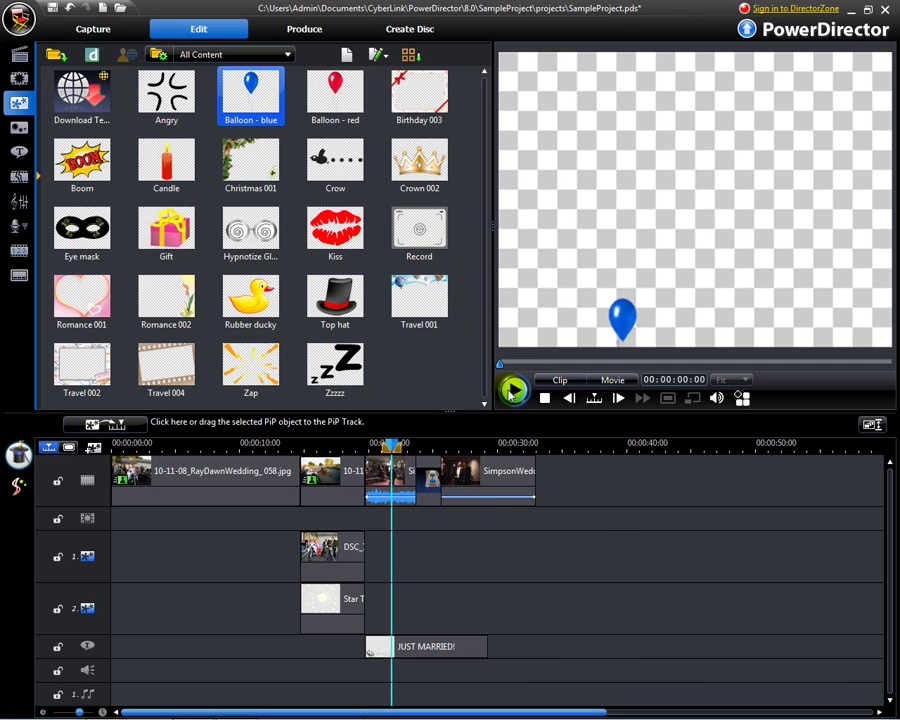
click(523, 399)
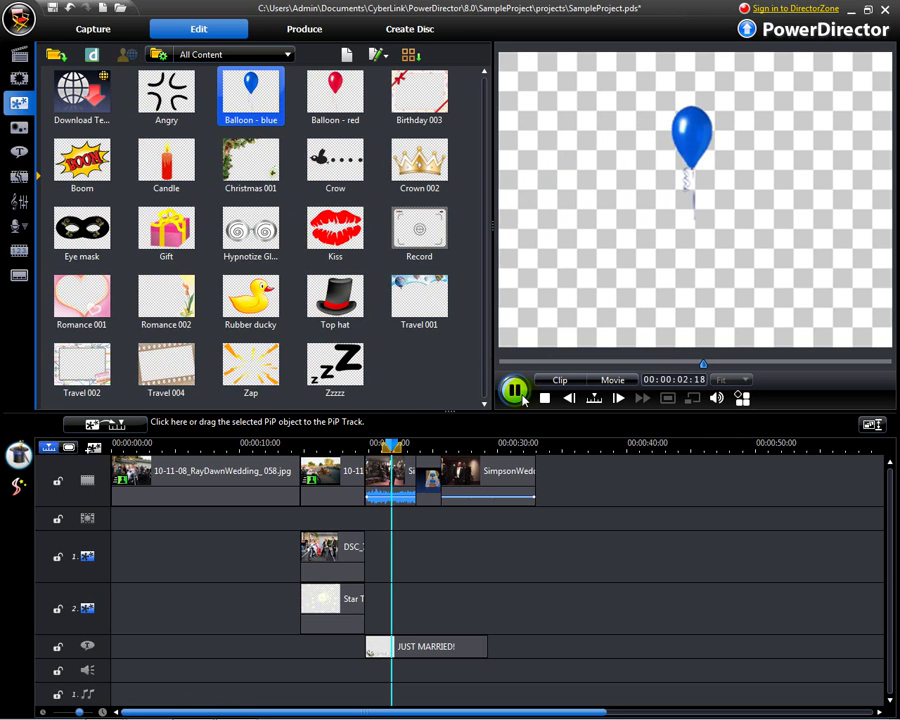
click(166, 165)
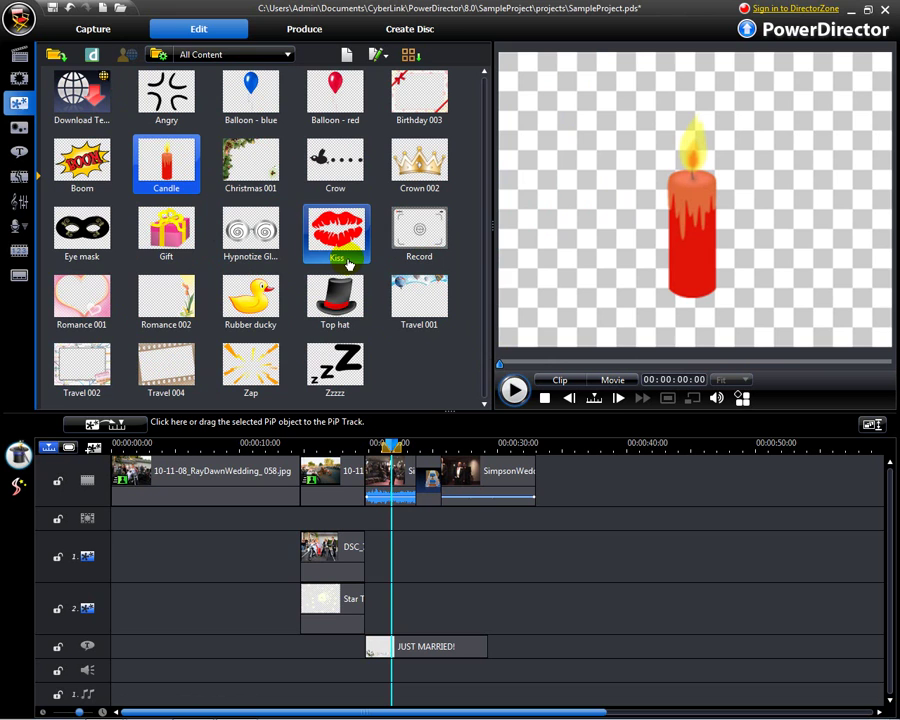
click(511, 392)
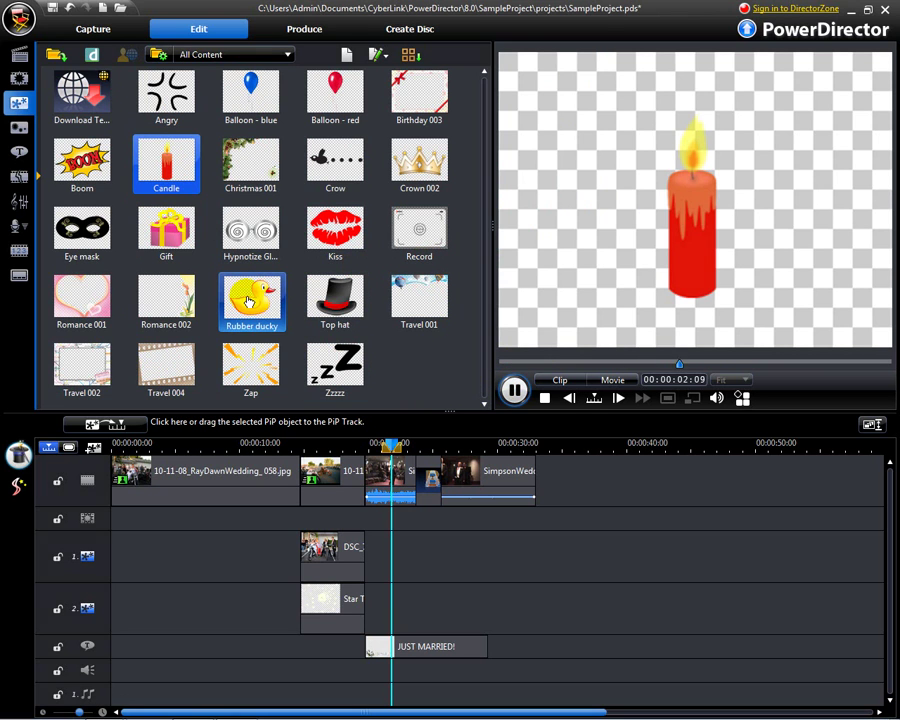
click(358, 240)
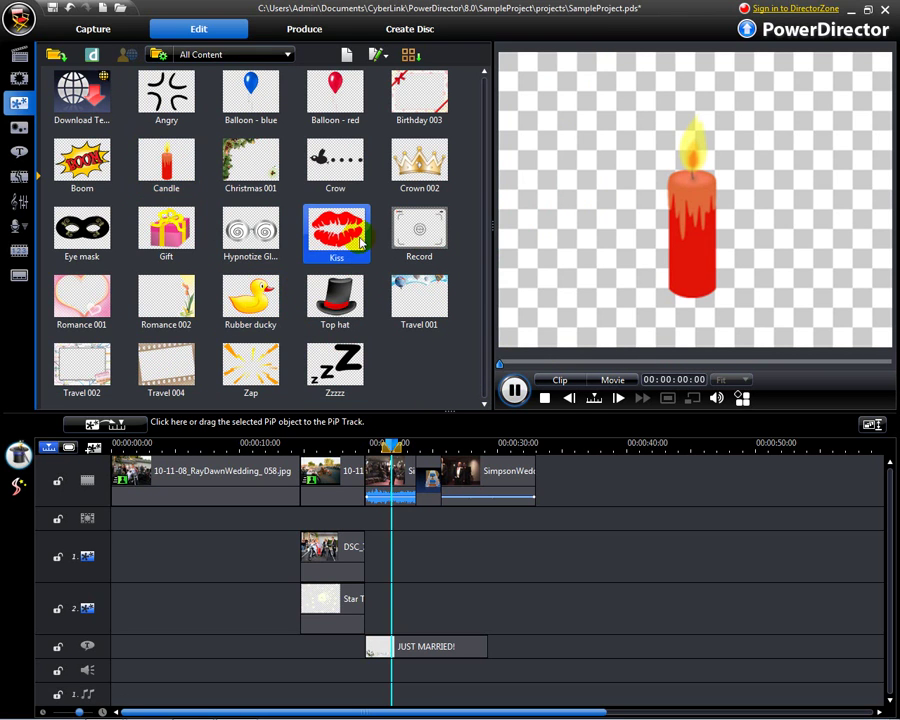
click(517, 392)
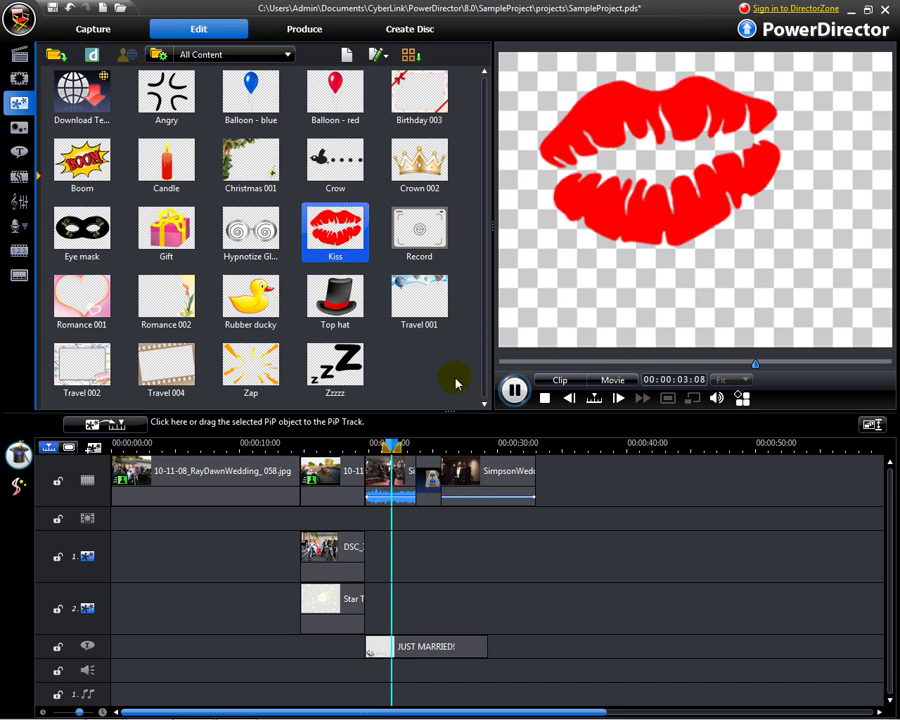
click(172, 370)
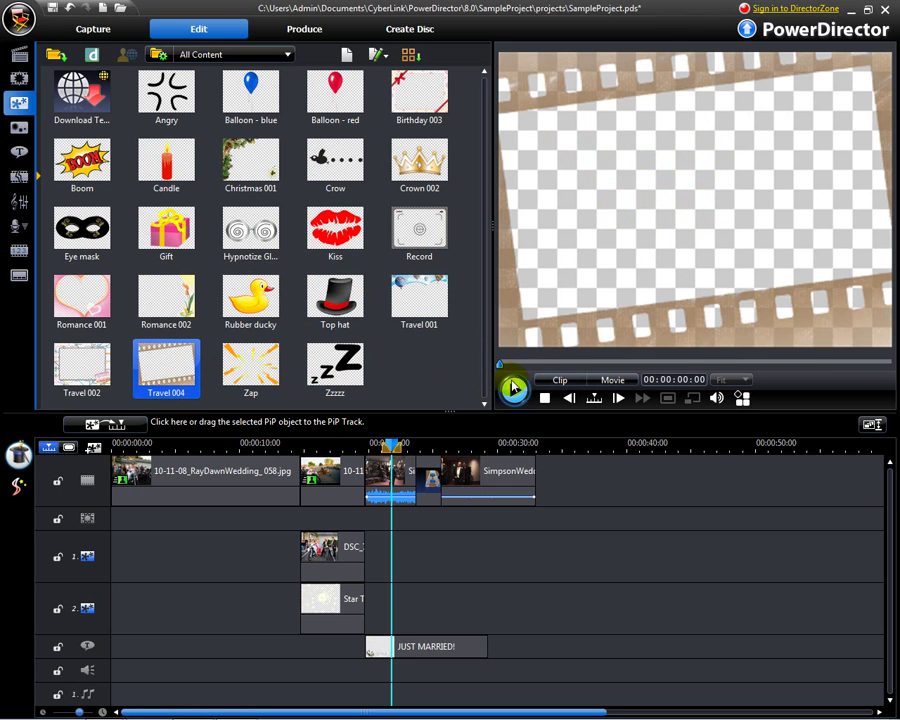
click(514, 389)
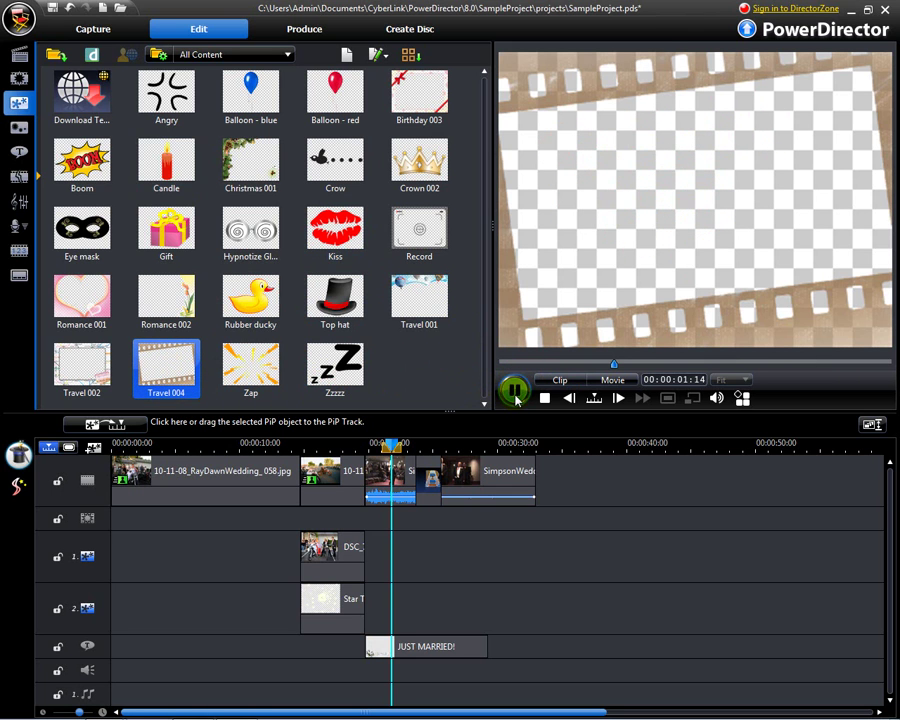
click(514, 391)
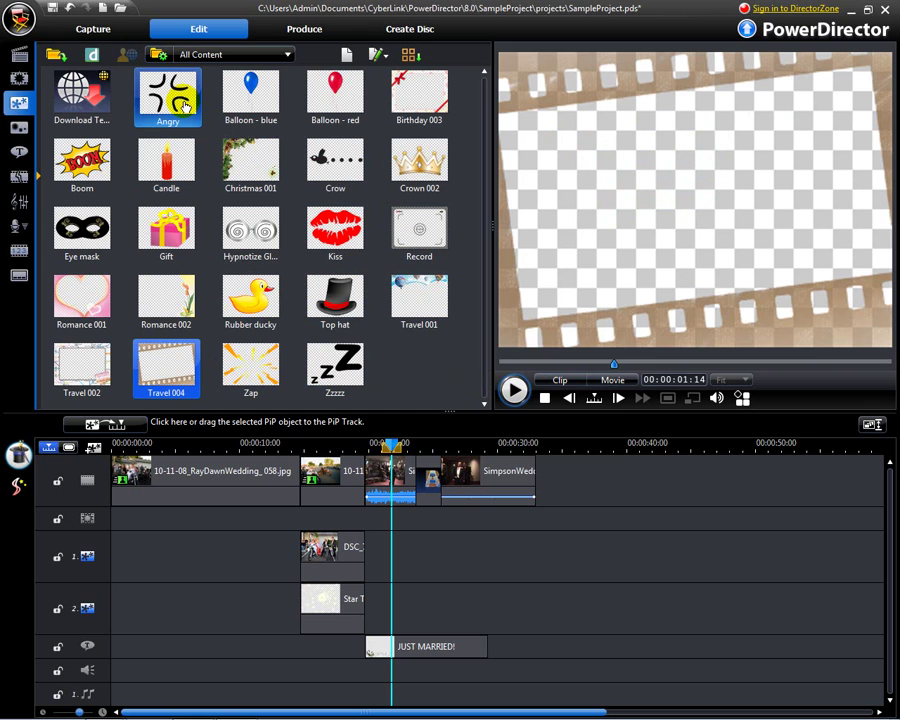
click(262, 94)
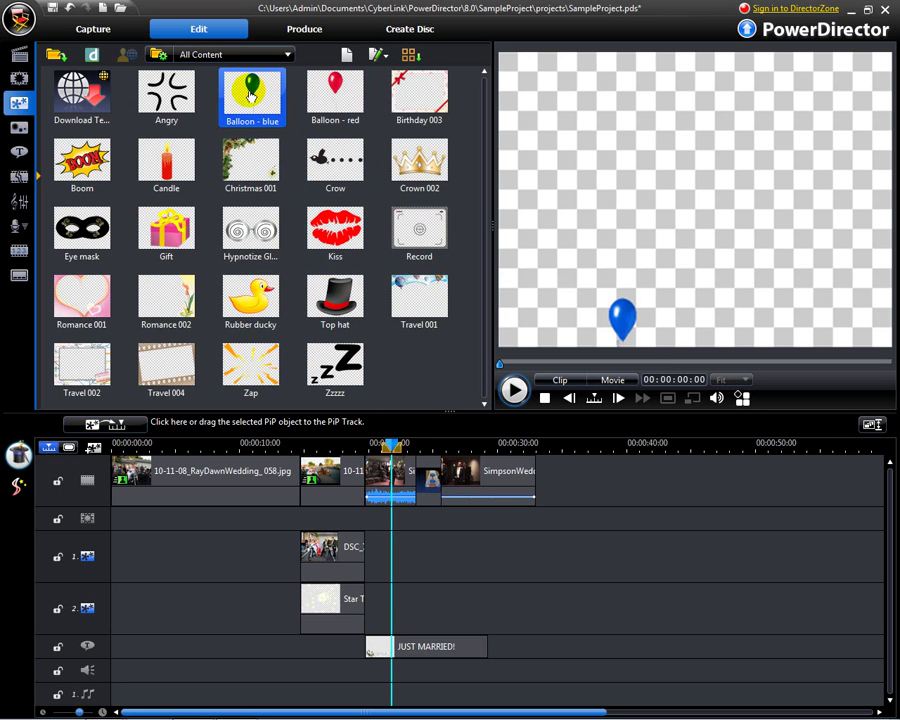
- Add Balloon - blue to PiP track 1 just after the DSC_7439 photo, leaving tracks unchanged
click(100, 422)
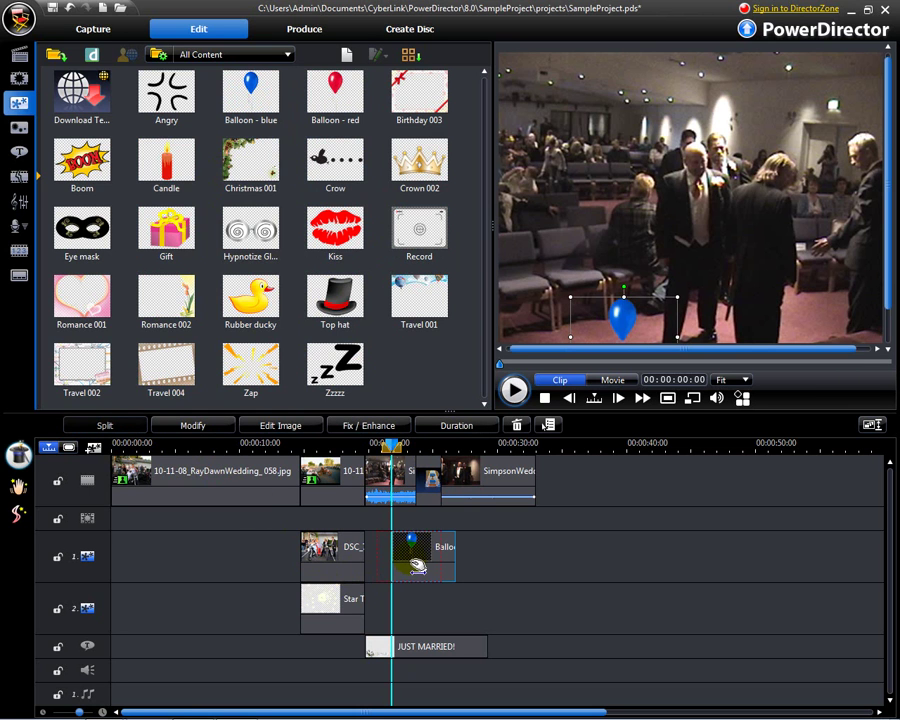
drag(415, 566, 395, 566)
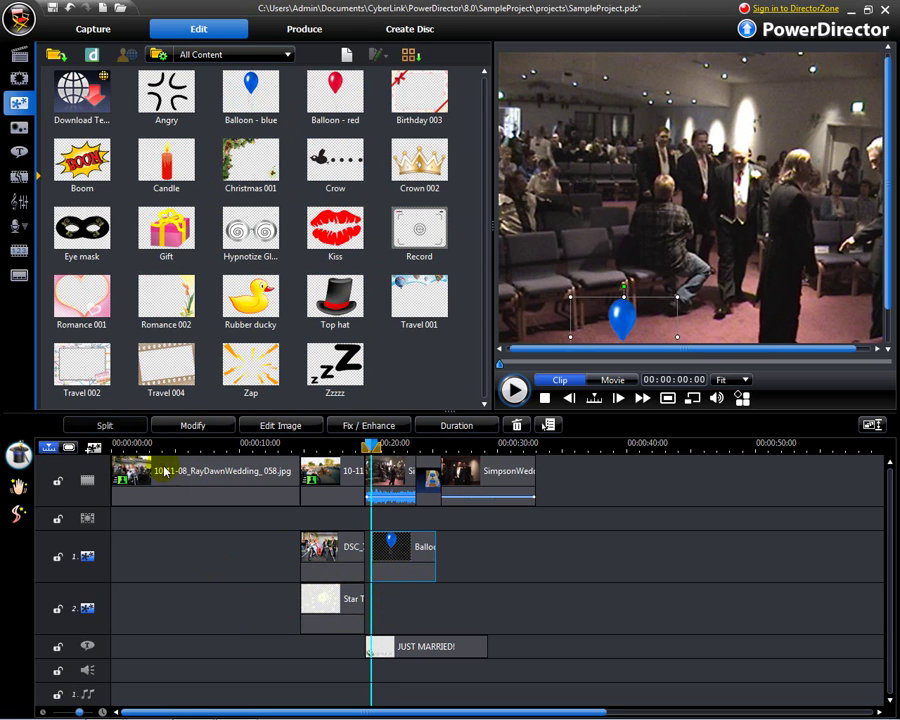
click(94, 450)
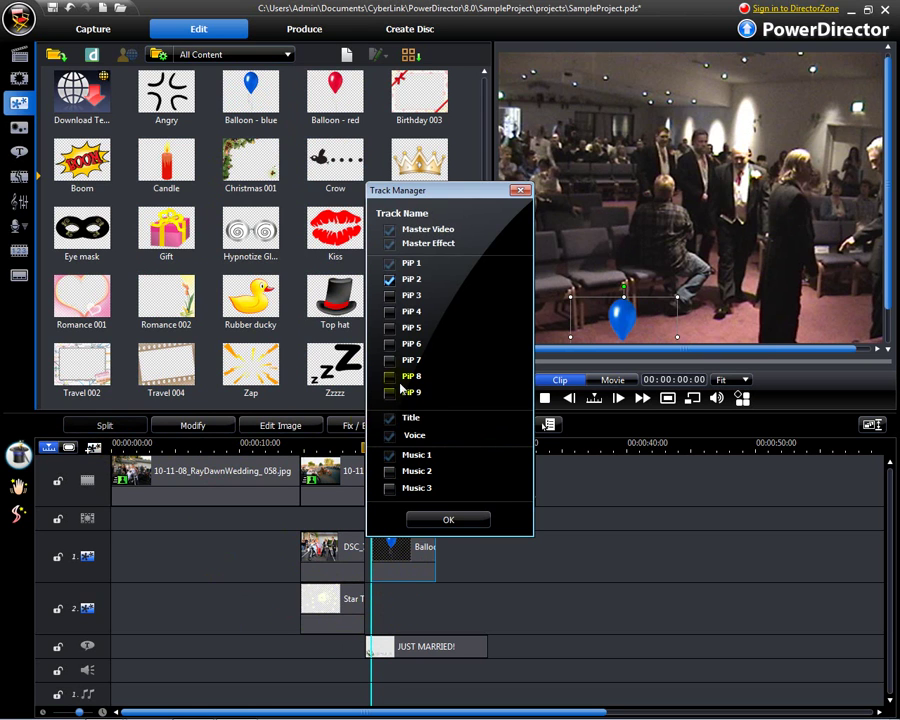
click(448, 519)
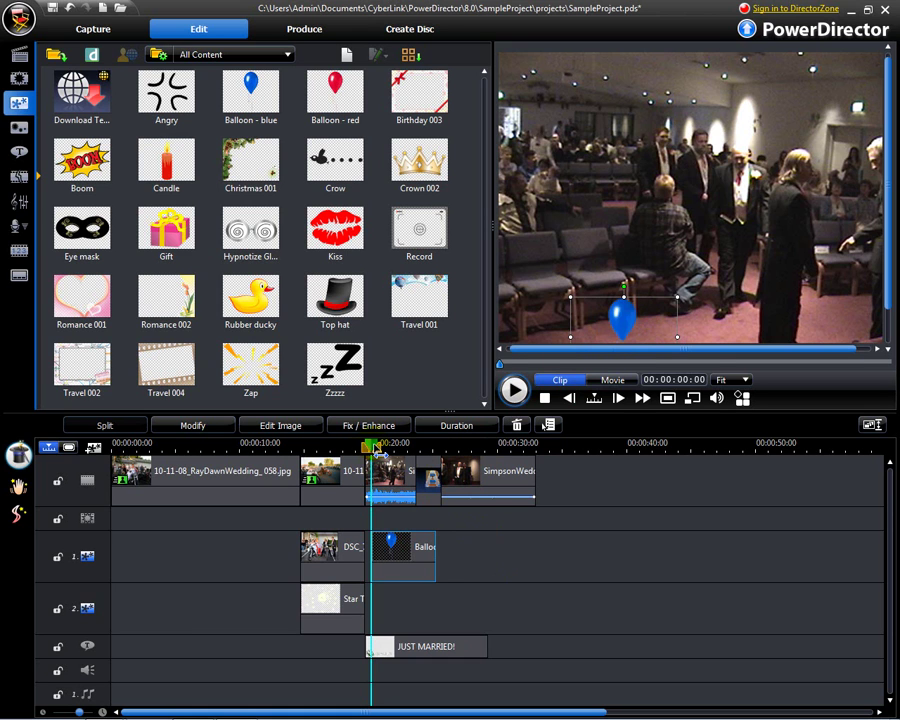
- Snap the balloon clip's start to the JUST MARRIED title's start around 00:00:19
drag(378, 455, 368, 456)
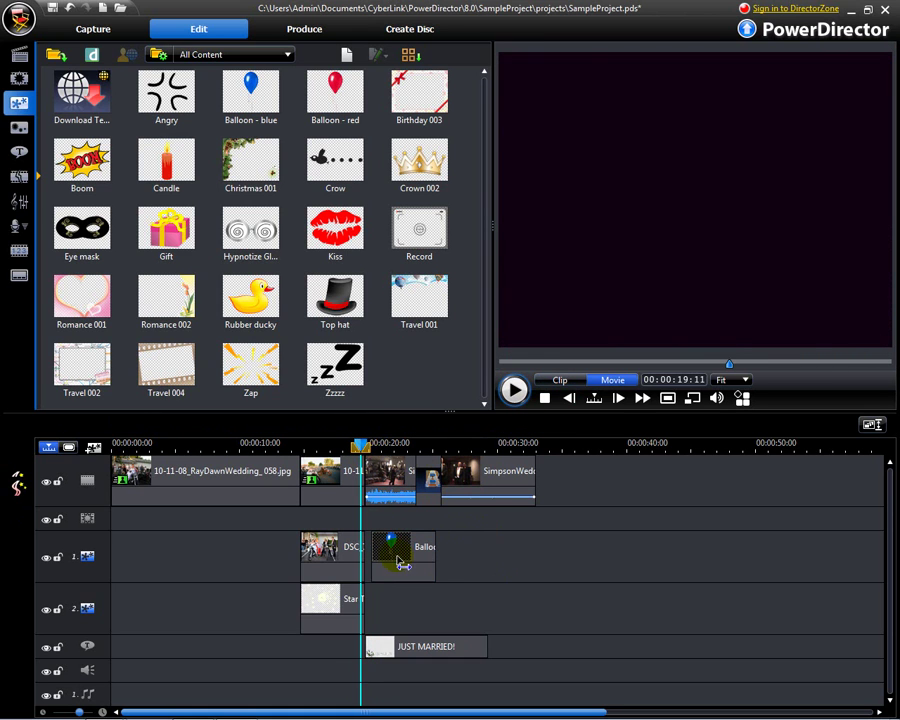
drag(397, 566, 380, 546)
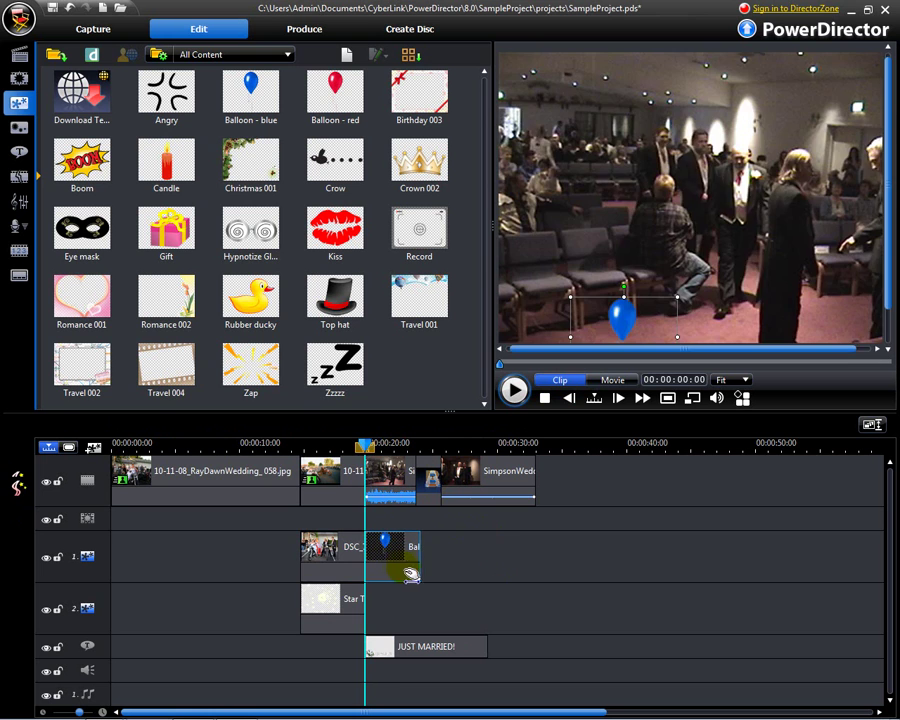
drag(370, 465, 360, 461)
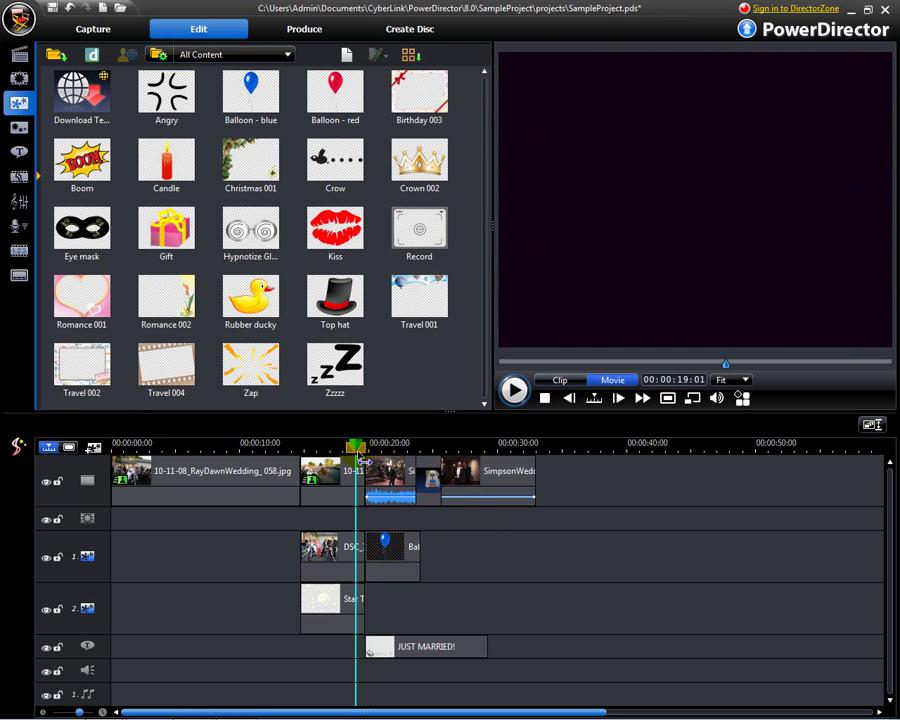
- Play the whole movie from 00:00:19:01 to check the balloon, then reselect its clip
click(562, 380)
click(618, 378)
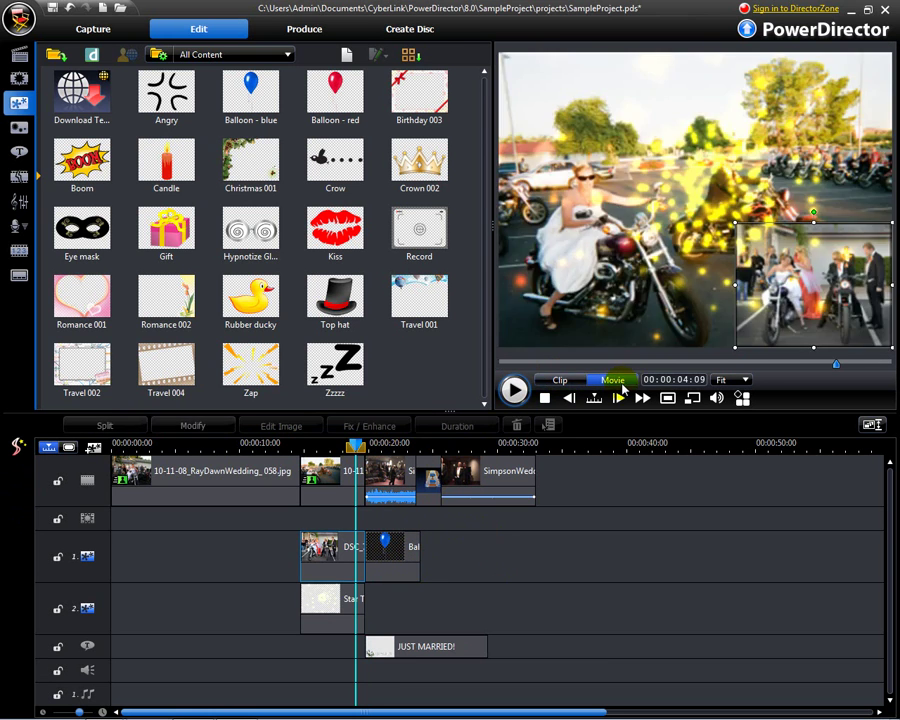
click(512, 390)
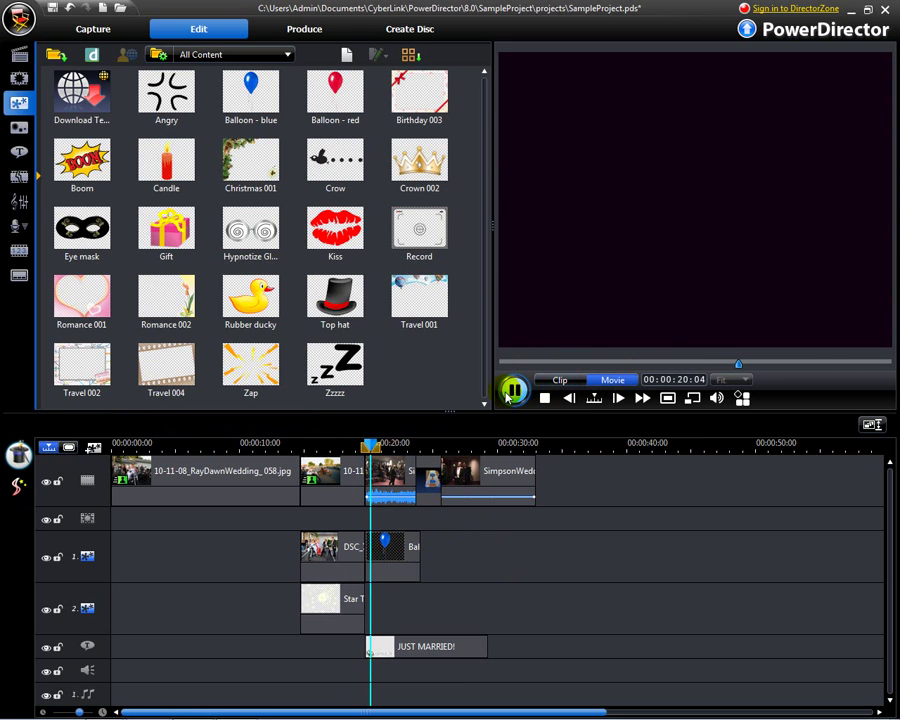
click(560, 380)
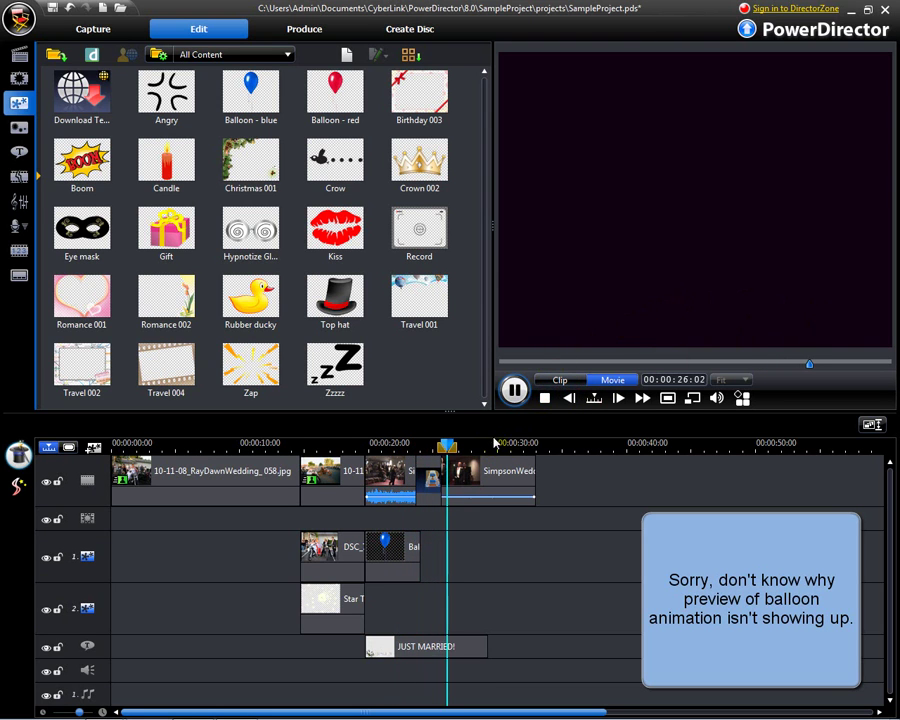
click(513, 390)
click(470, 446)
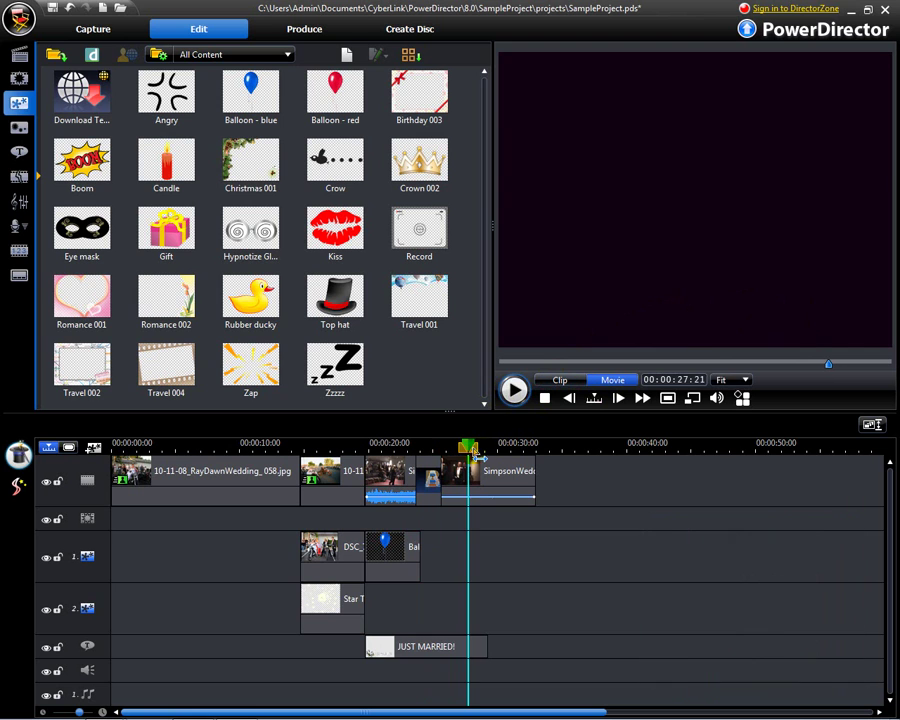
drag(474, 453, 361, 450)
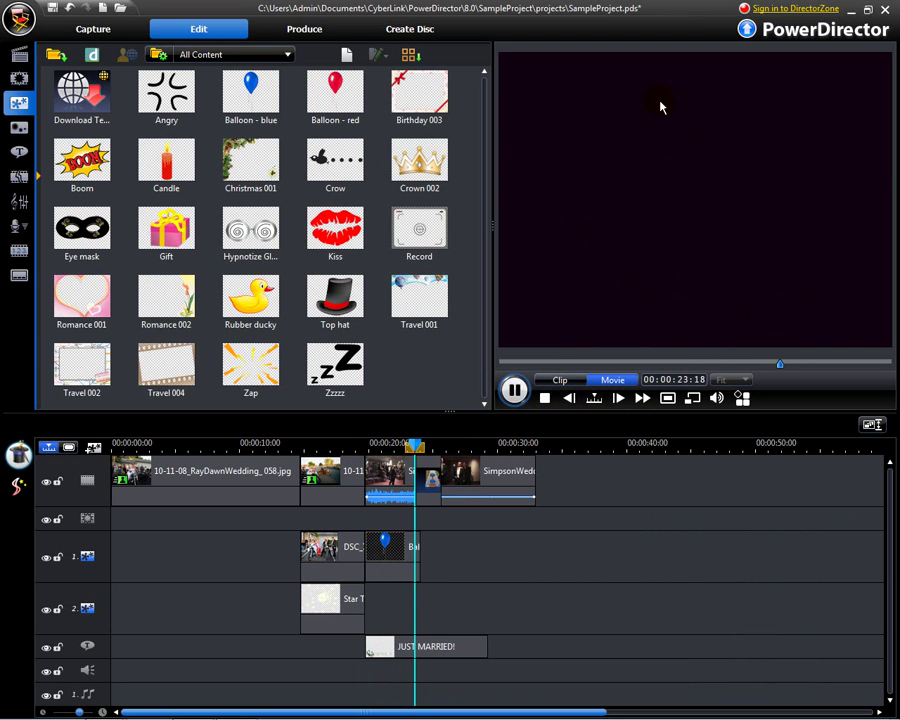
click(514, 390)
click(391, 563)
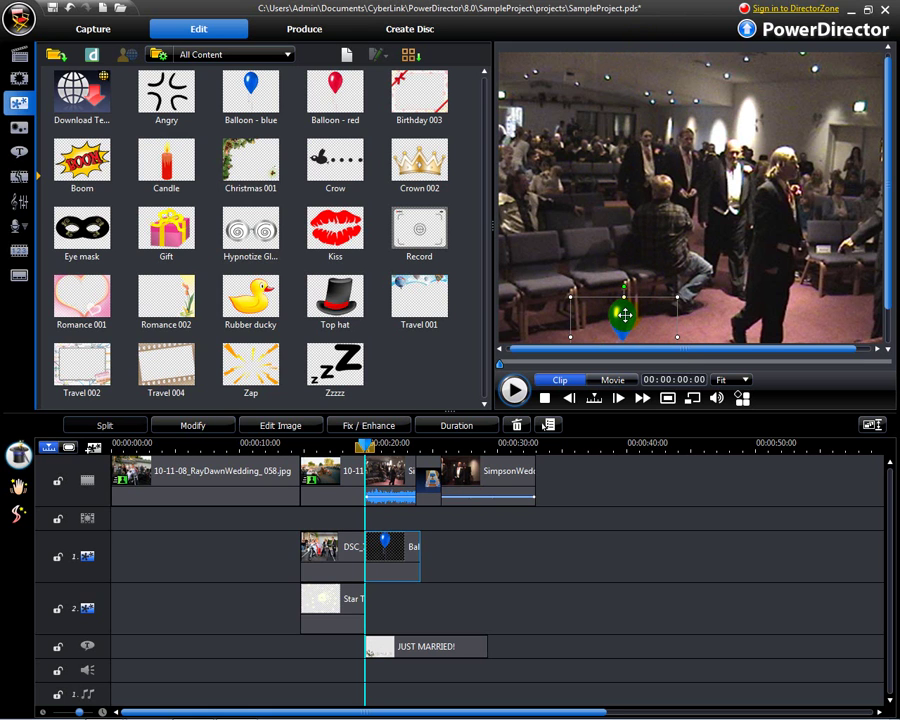
- Move the blue balloon to the frame's lower right and play the movie to check it
drag(624, 314, 828, 298)
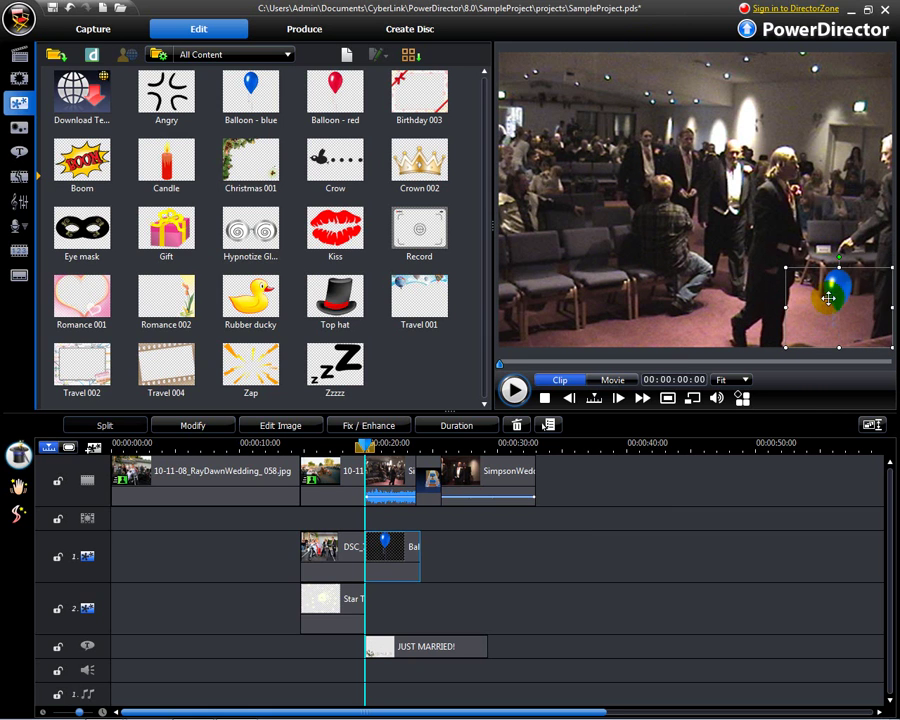
click(371, 450)
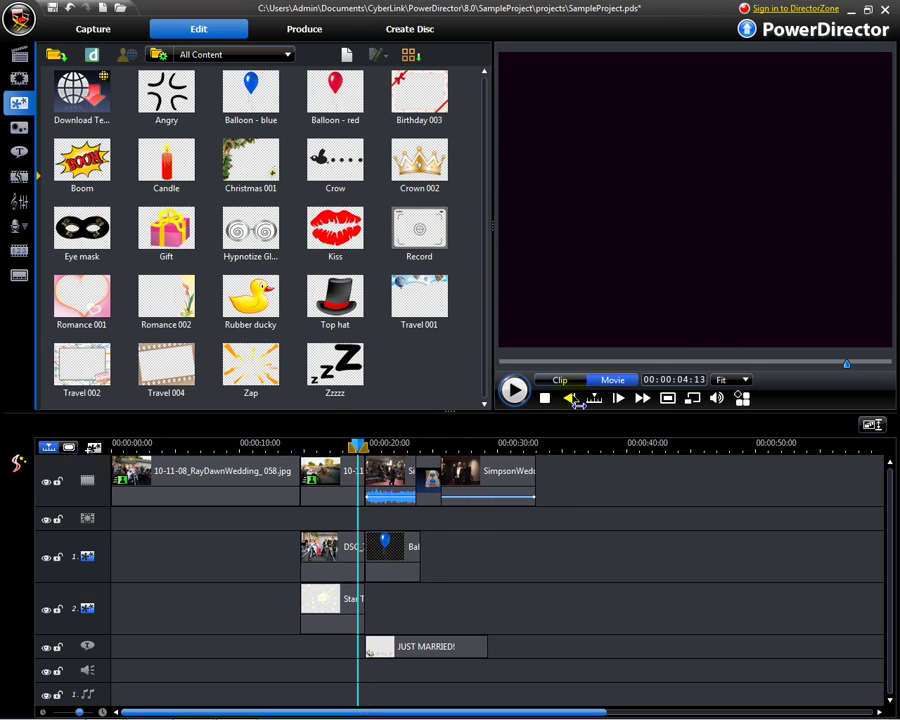
click(515, 392)
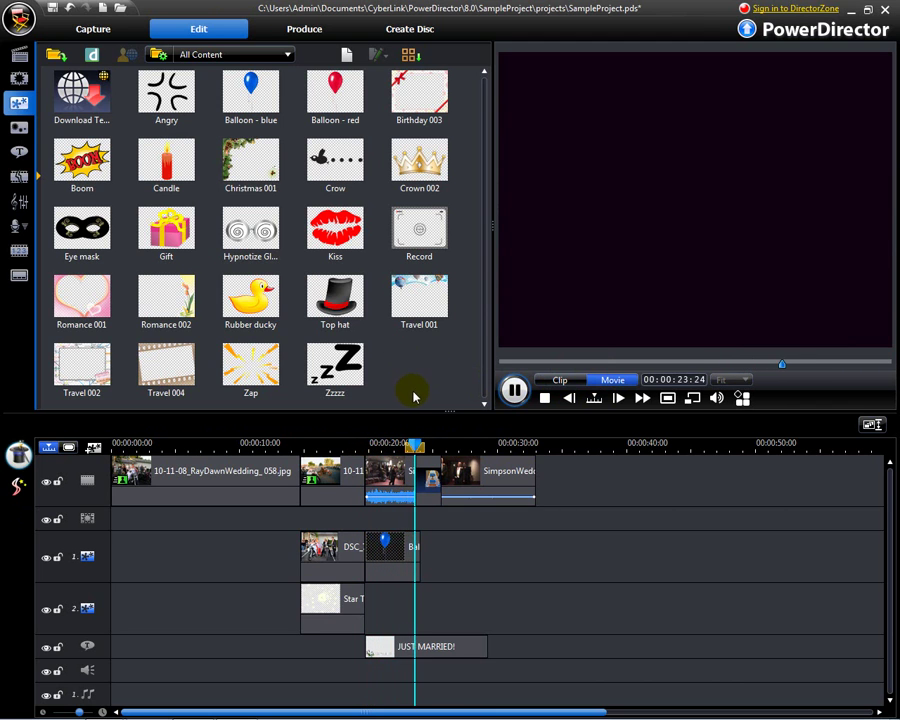
click(513, 391)
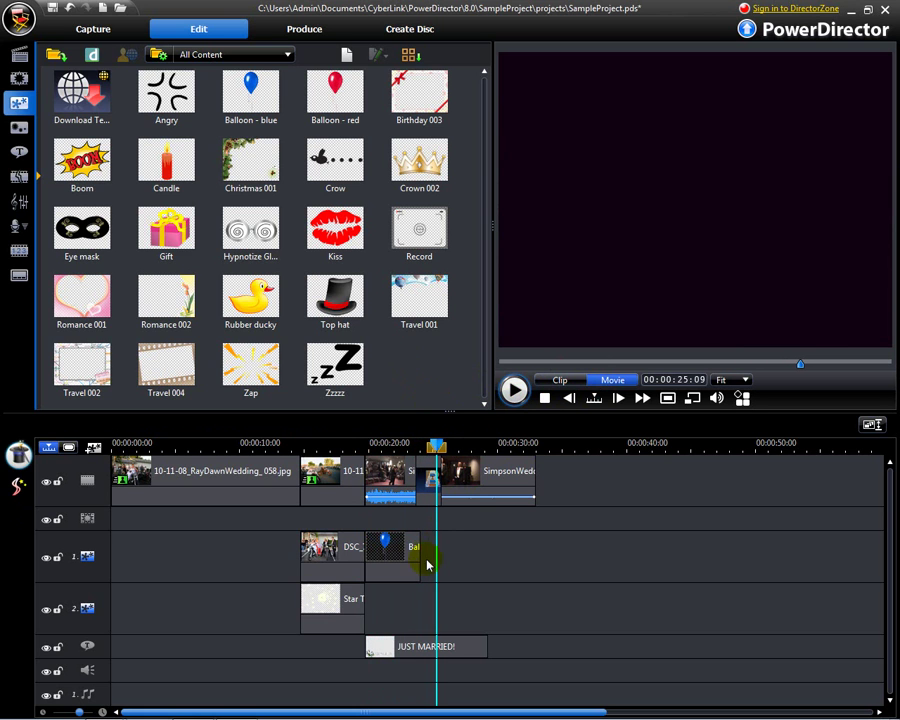
- Extend the balloon clip to about 00:00:28, near the title's end, and replay from 00:00:19:00
click(416, 568)
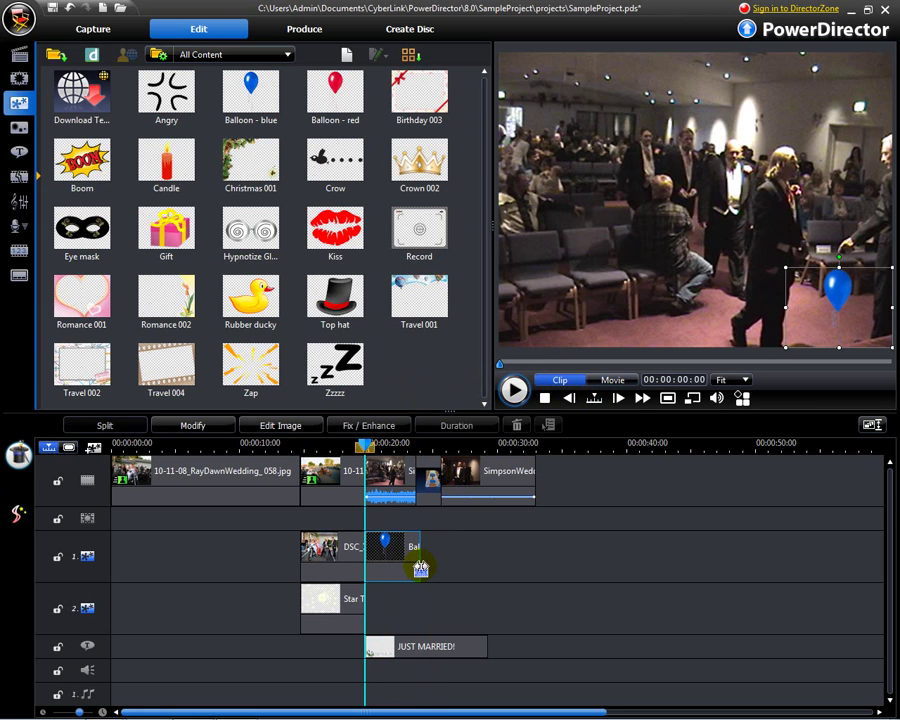
drag(427, 568, 481, 568)
drag(490, 458, 360, 462)
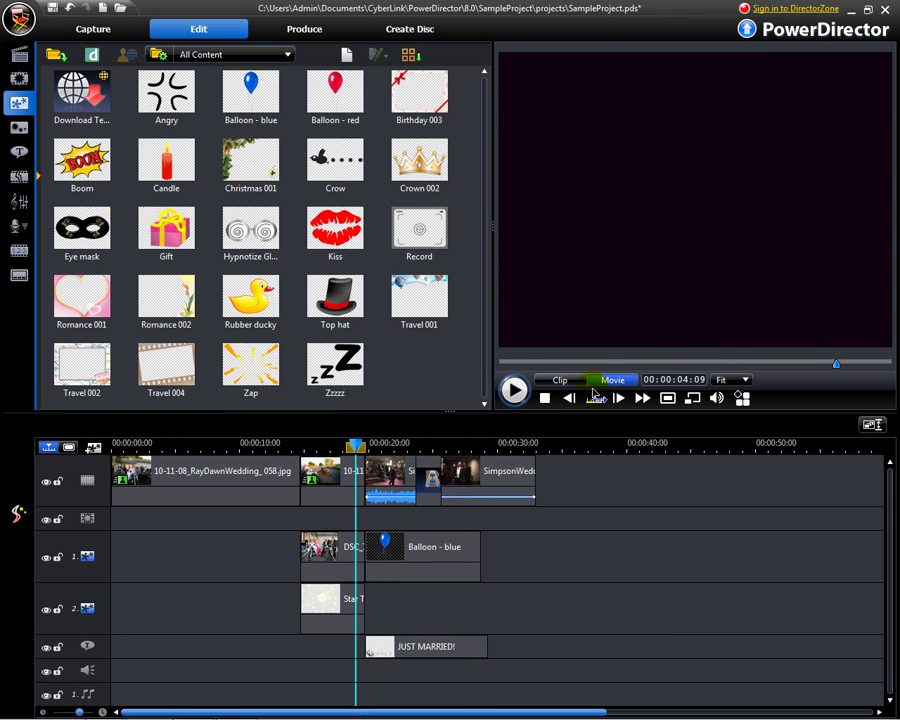
click(614, 382)
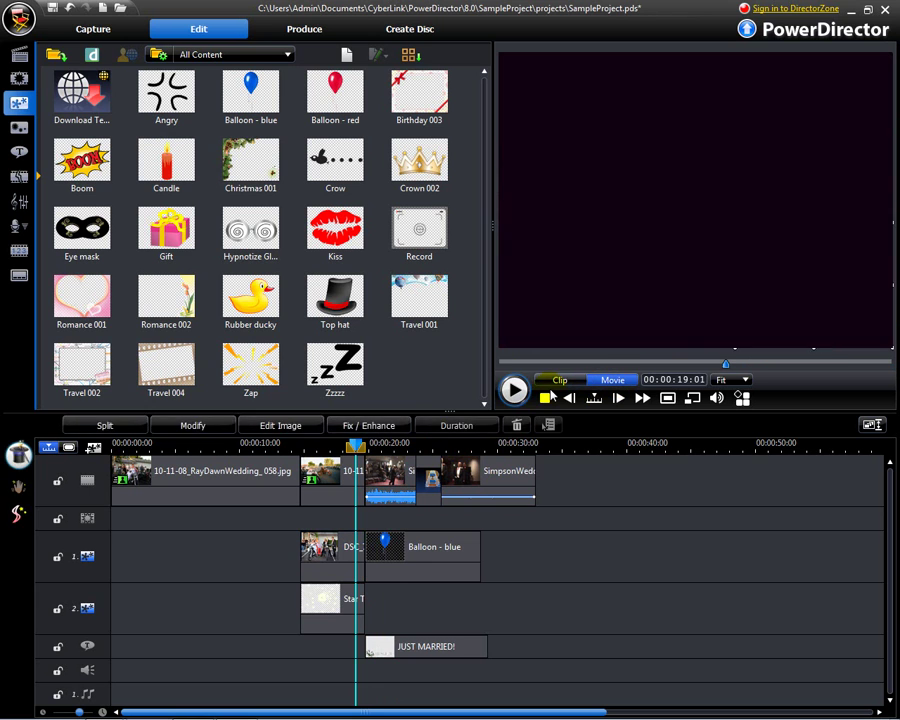
click(515, 391)
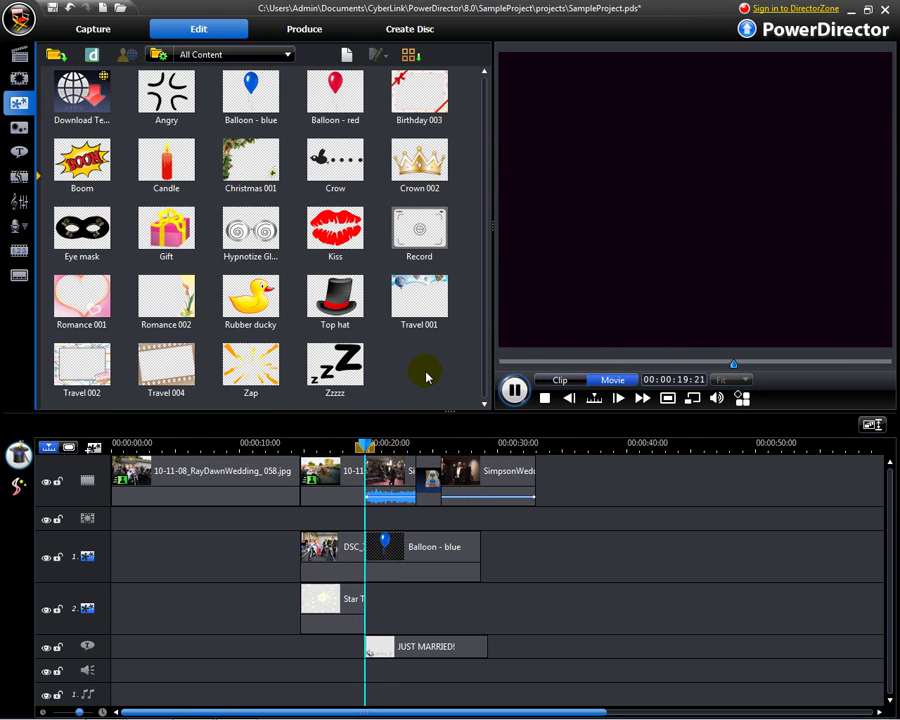